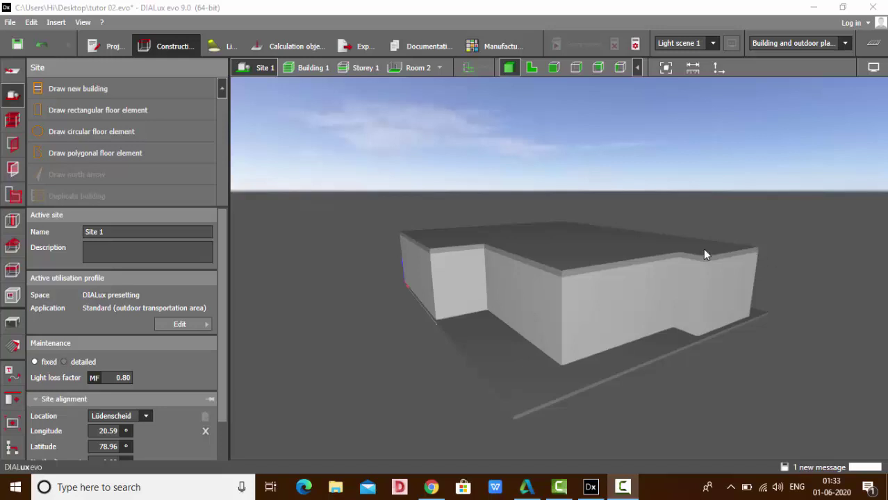
# Step: Show Storey 1 in the floor plan view
pyautogui.scroll(2, 696, 249)
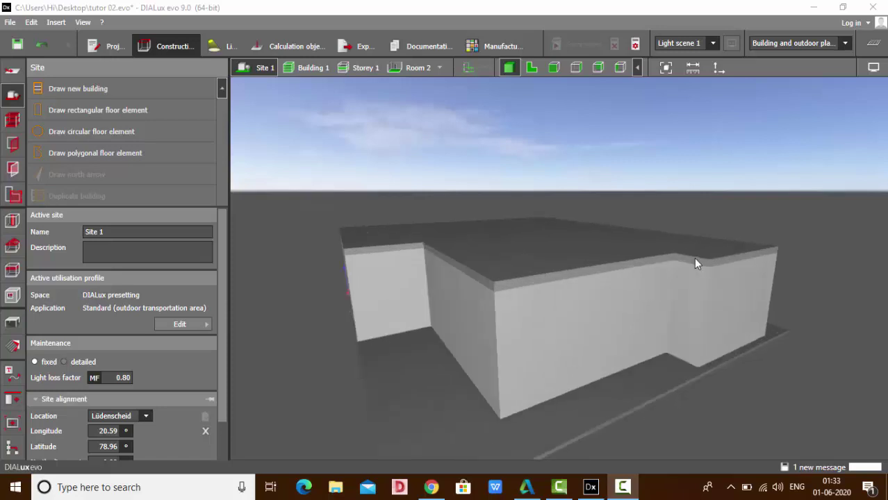
pyautogui.moveTo(695, 257); pyautogui.dragTo(565, 122, button='right')
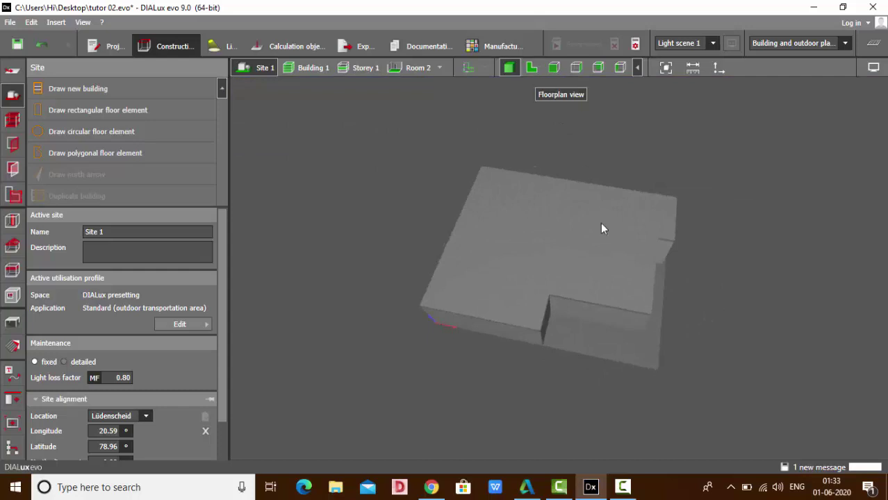
pyautogui.moveTo(602, 223); pyautogui.dragTo(415, 143, button='right')
pyautogui.click(358, 69)
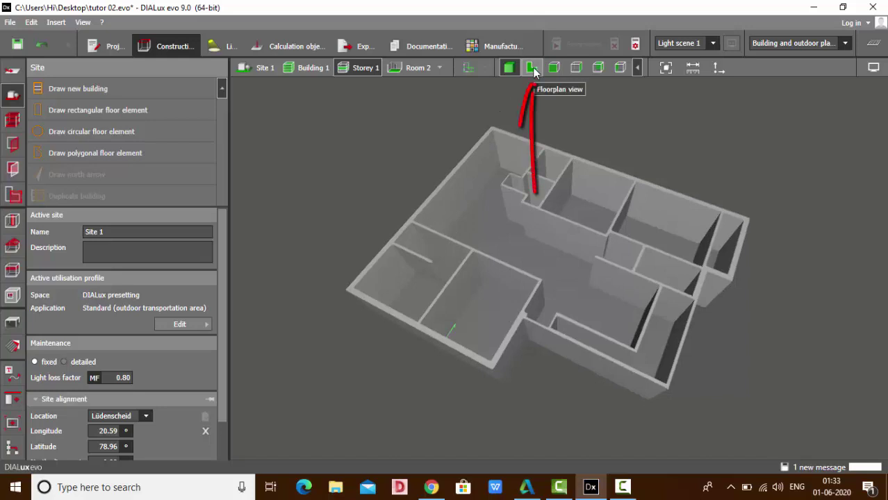
pyautogui.click(532, 69)
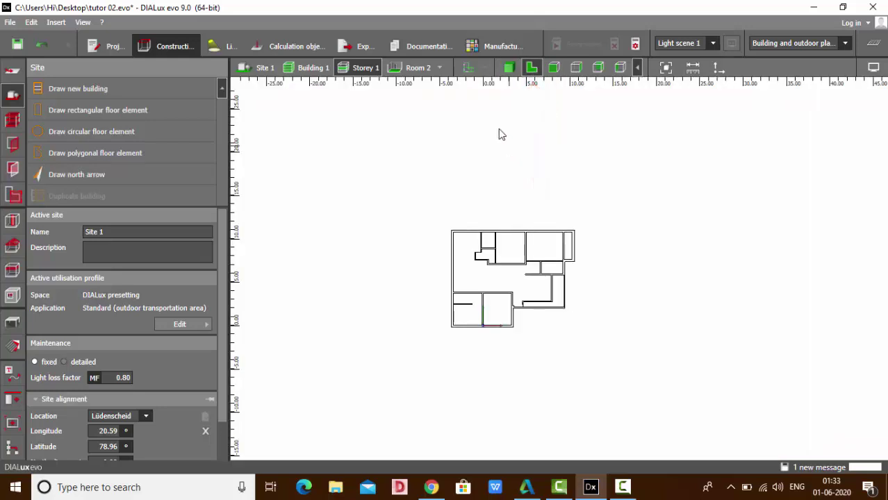
pyautogui.scroll(5, 502, 308)
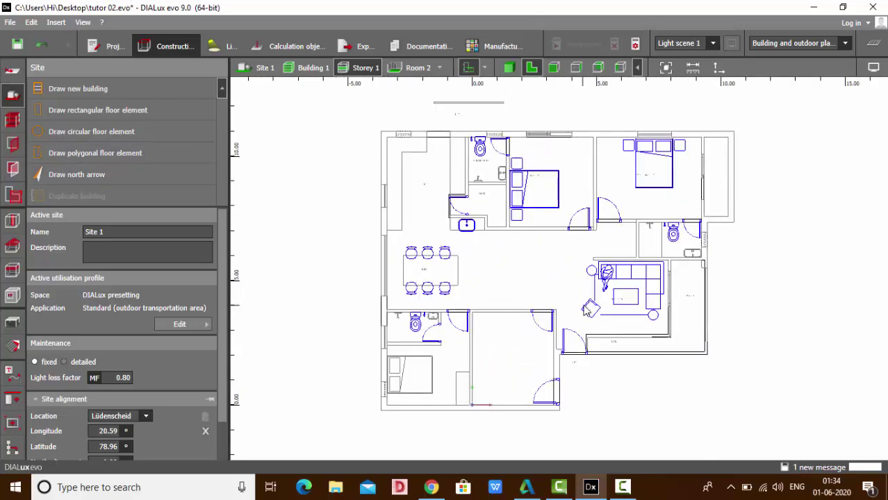
# Step: Choose the standard door 0.822 m wide and 2.000 m high from the aperture catalogue as the active aperture
pyautogui.click(13, 146)
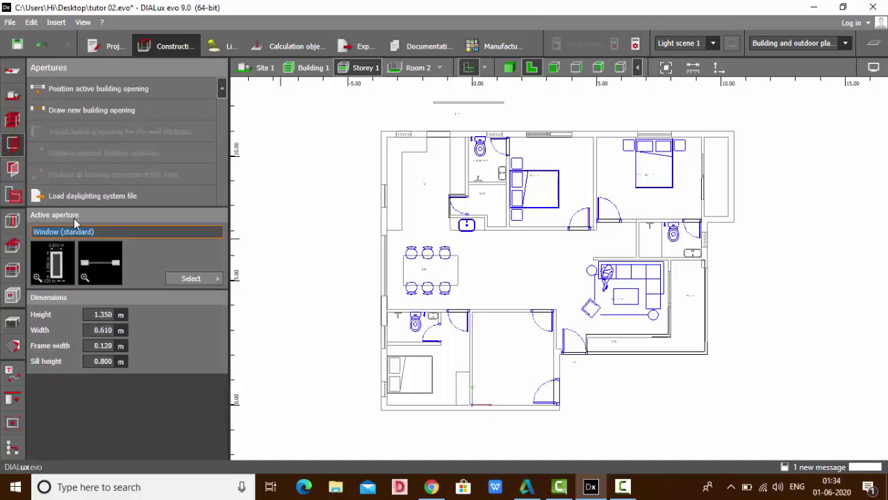
pyautogui.click(211, 281)
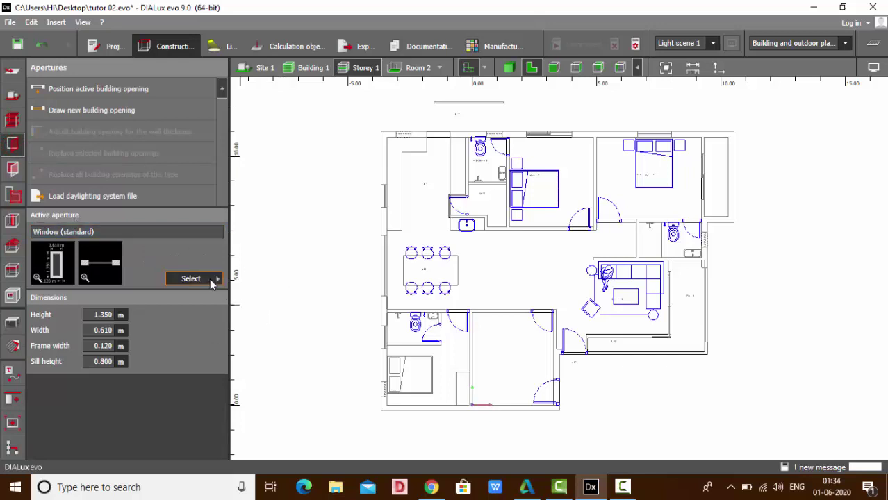
pyautogui.scroll(6, 372, 196)
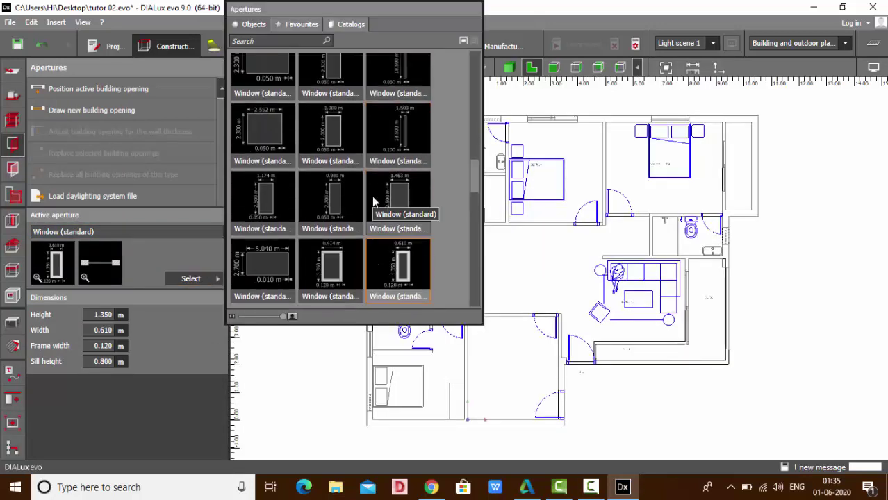
pyautogui.scroll(4, 368, 201)
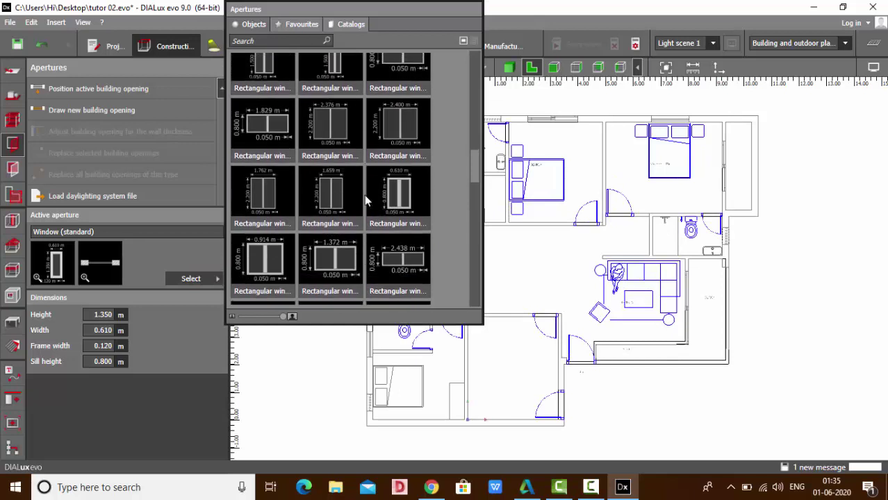
pyautogui.scroll(5, 366, 200)
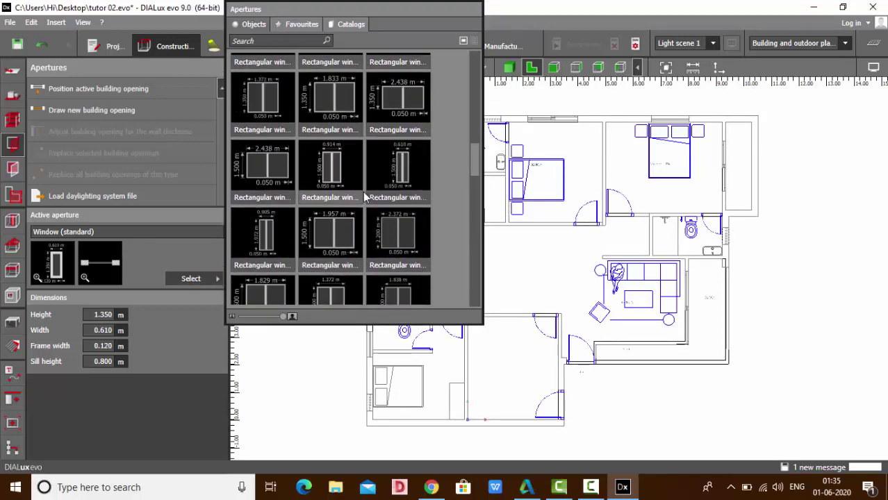
pyautogui.scroll(4, 362, 197)
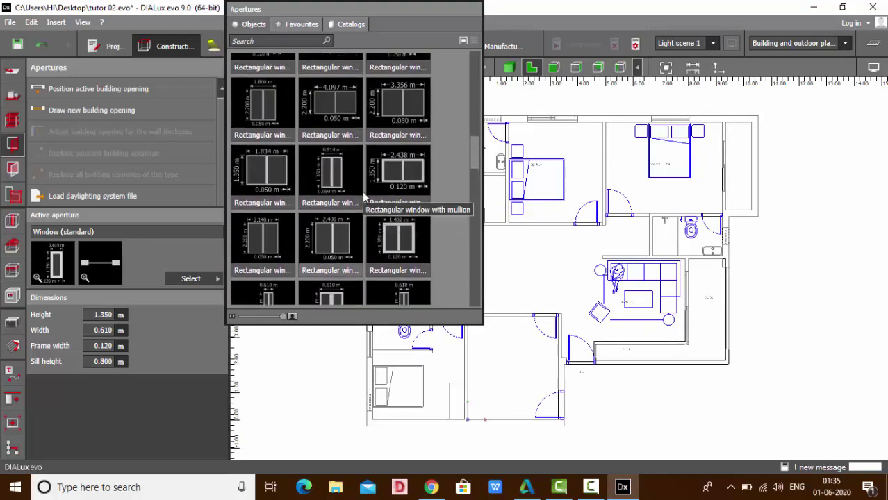
pyautogui.scroll(-5, 360, 192)
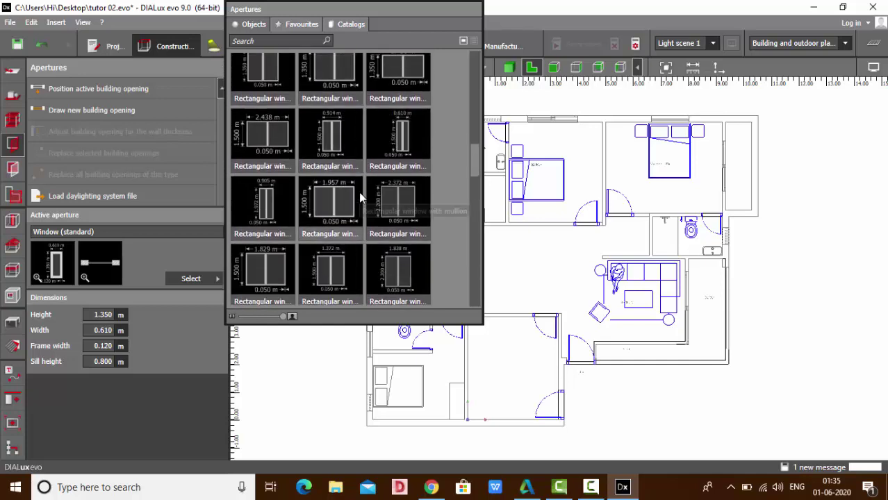
pyautogui.scroll(-6, 359, 201)
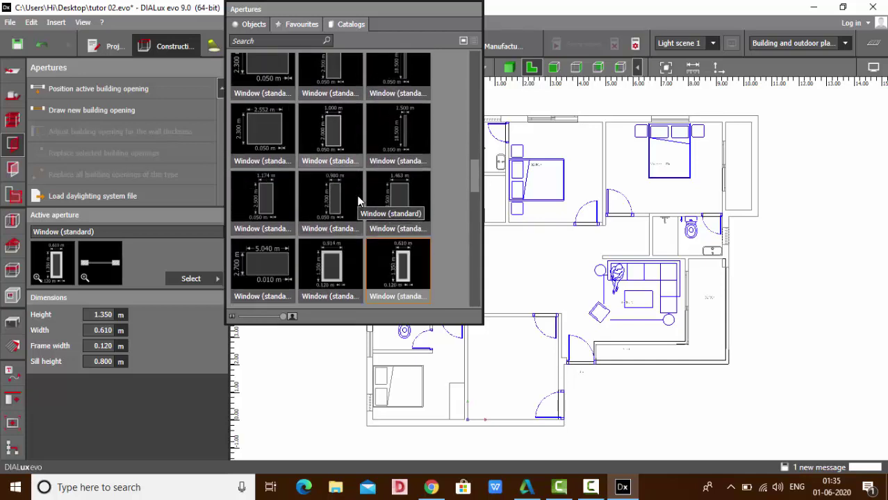
pyautogui.scroll(10, 359, 201)
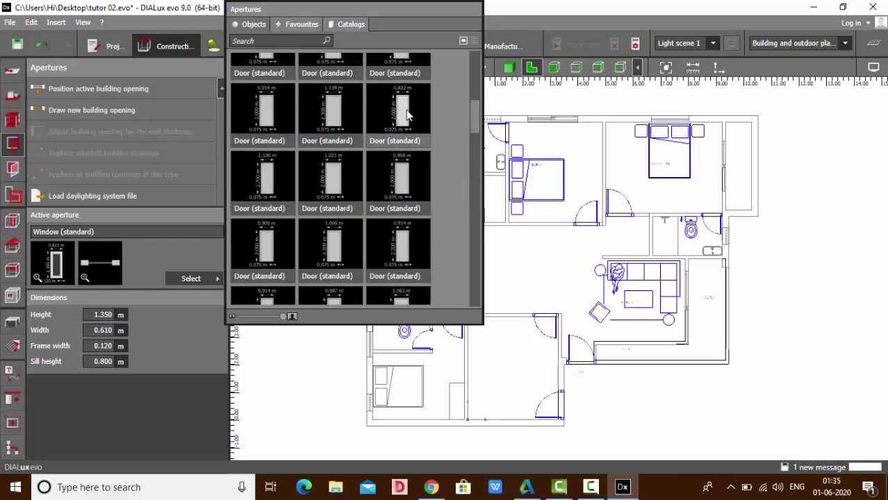
pyautogui.click(410, 116)
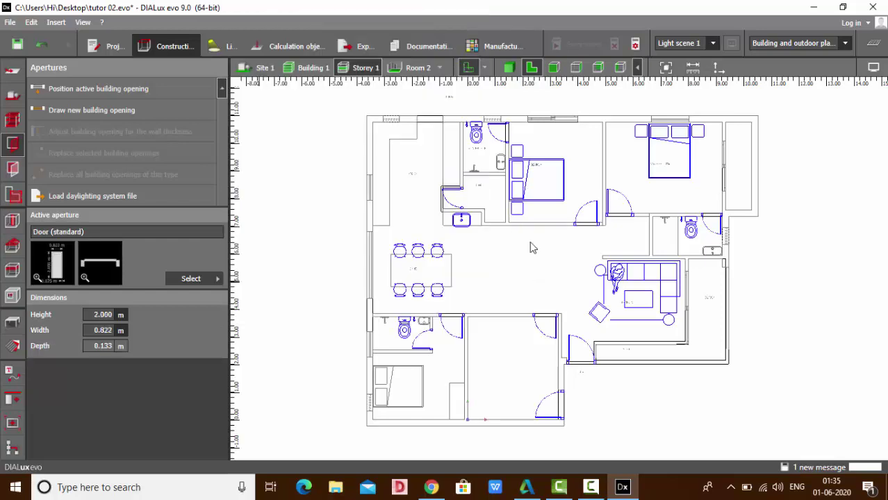
# Step: Position the active door in the master bedroom's doorway, in the wall below the drawn door swing
pyautogui.scroll(2, 688, 182)
pyautogui.scroll(3, 661, 209)
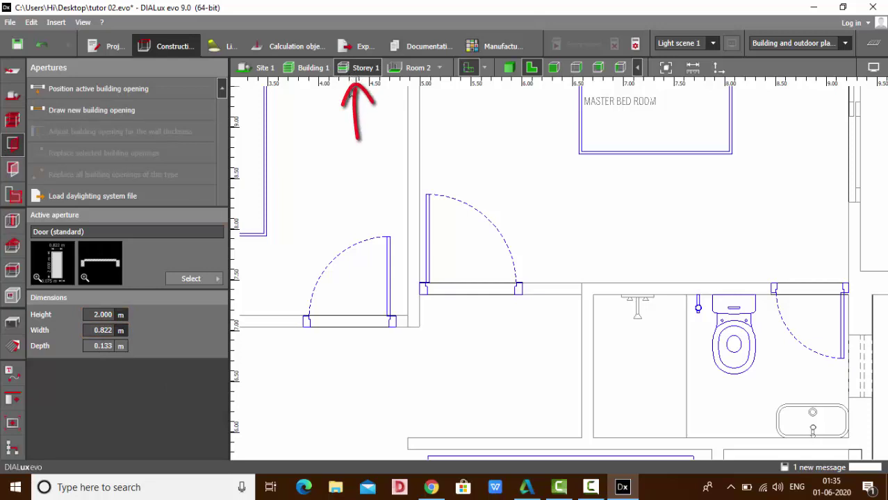
pyautogui.click(104, 88)
pyautogui.scroll(2, 500, 310)
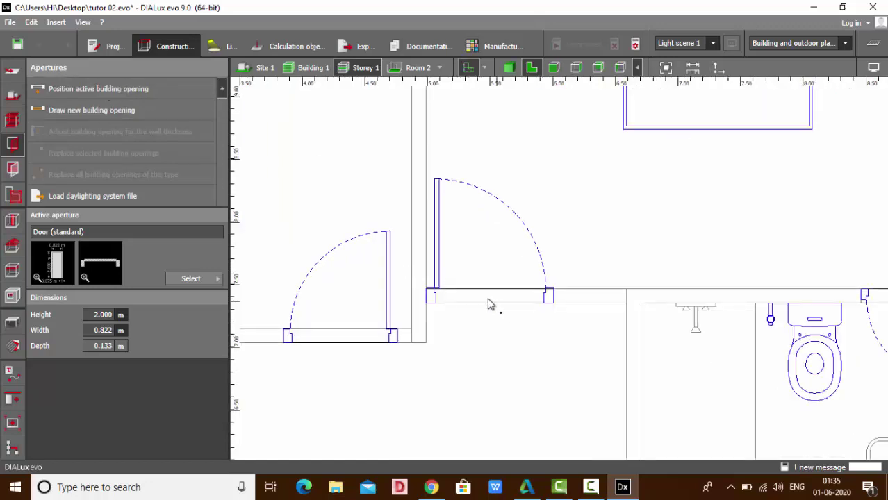
pyautogui.click(490, 301)
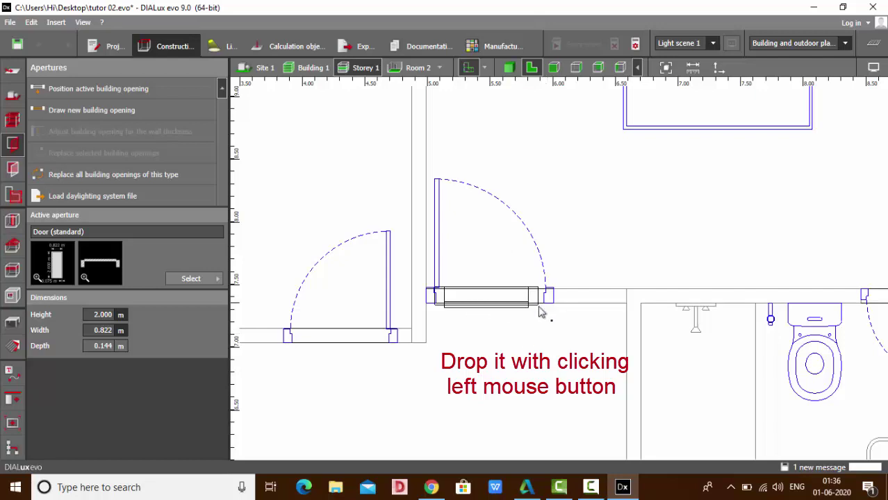
# Step: Draw a new door opening about 0.911 m wide across the doorway of the bedroom next to the master bedroom
pyautogui.scroll(2, 486, 319)
pyautogui.scroll(-4, 625, 242)
pyautogui.scroll(2, 516, 235)
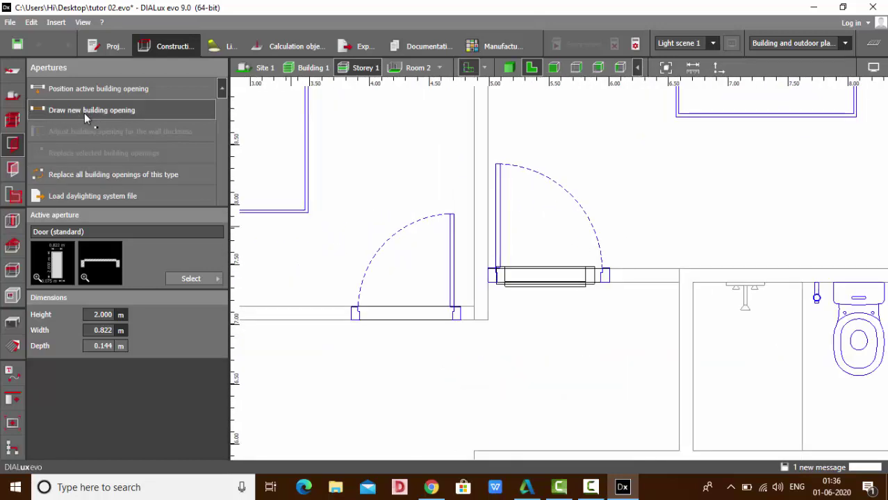
pyautogui.click(84, 113)
pyautogui.scroll(1, 358, 327)
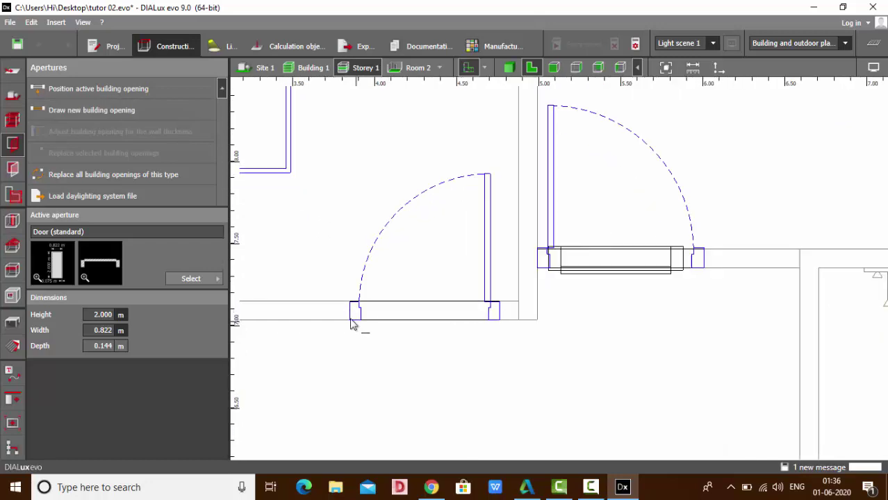
pyautogui.click(351, 325)
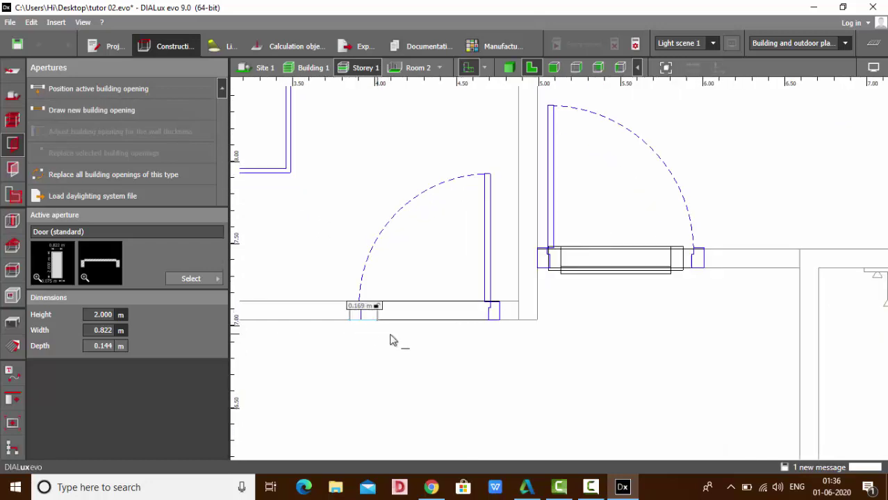
pyautogui.click(503, 332)
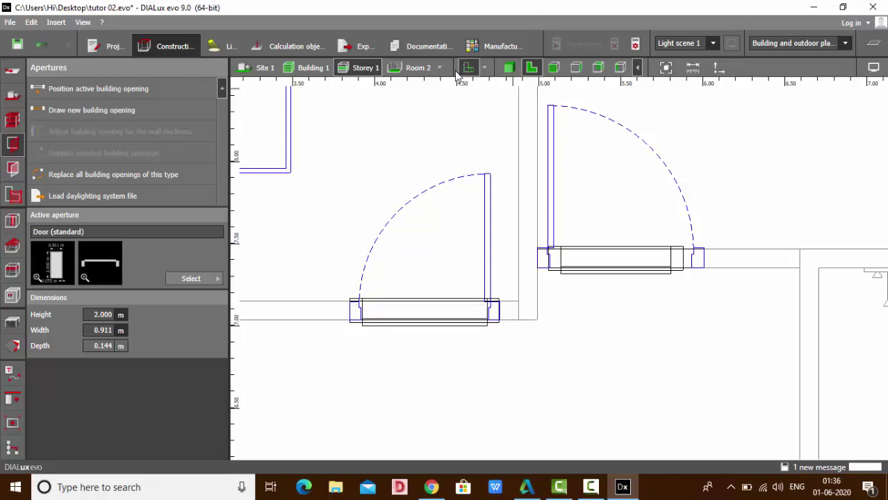
# Step: Inspect the two bedroom doors in the 3D view and return to the floor plan
pyautogui.click(509, 68)
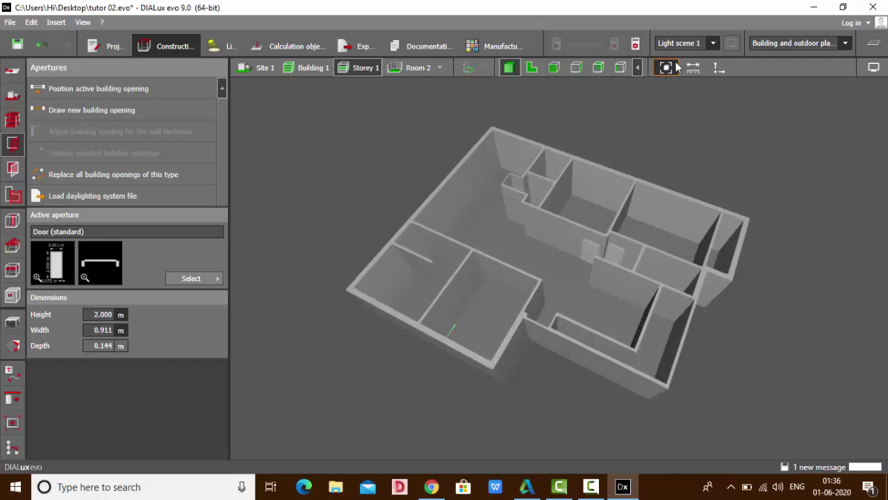
pyautogui.scroll(10, 573, 226)
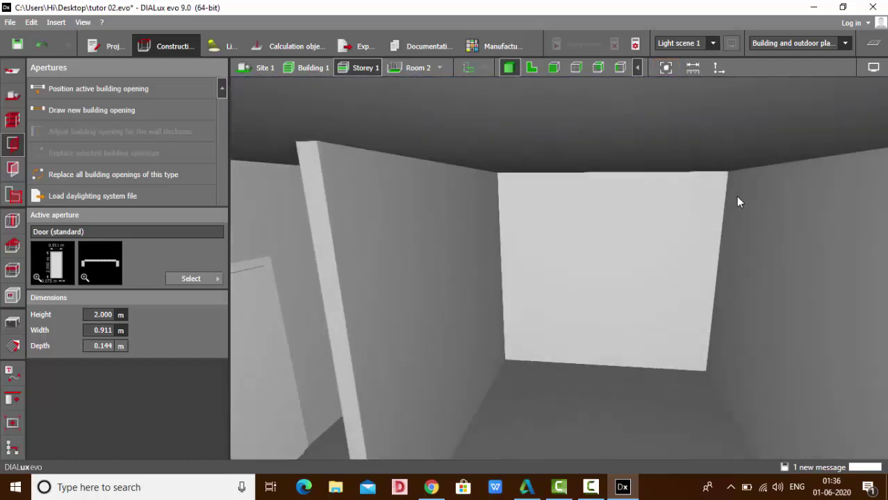
pyautogui.scroll(-3, 738, 198)
pyautogui.moveTo(753, 197); pyautogui.dragTo(495, 250, button='right')
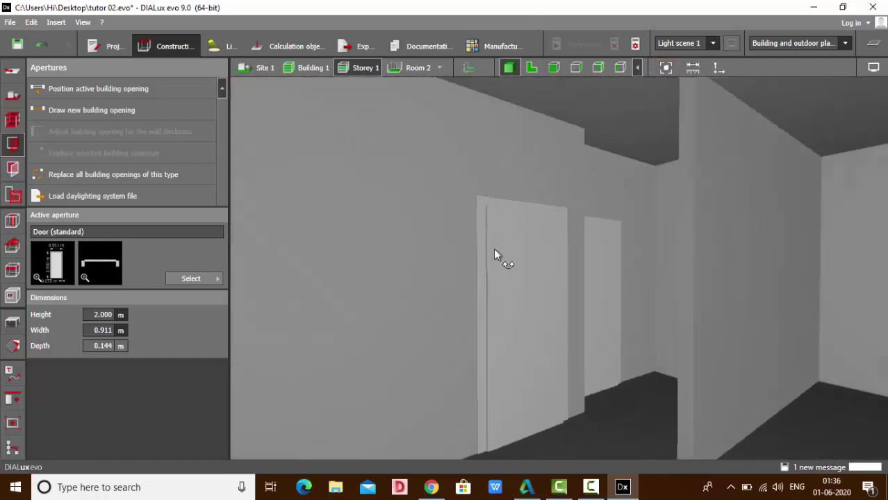
pyautogui.moveTo(494, 251); pyautogui.dragTo(548, 159)
pyautogui.click(533, 70)
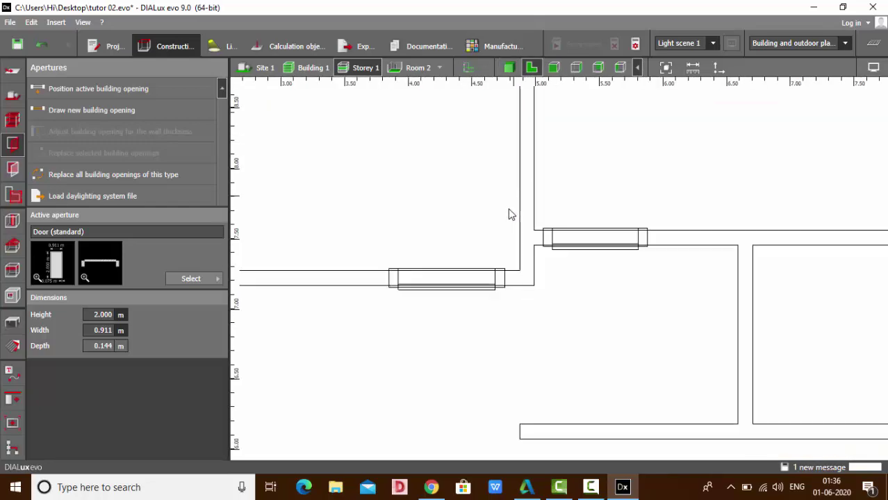
# Step: Draw a new door opening about 0.956 m wide across the entry doorway beside the TV unit
pyautogui.scroll(-5, 507, 208)
pyautogui.scroll(1, 453, 233)
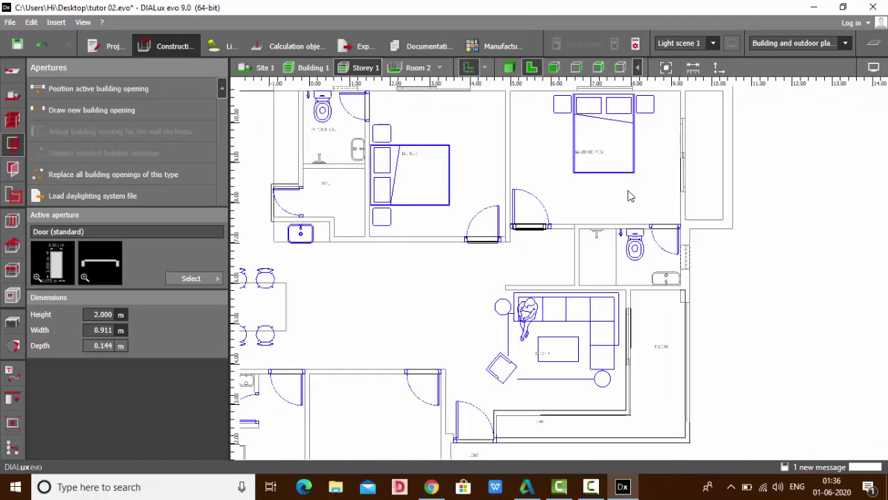
pyautogui.scroll(-4, 625, 193)
pyautogui.scroll(12, 538, 317)
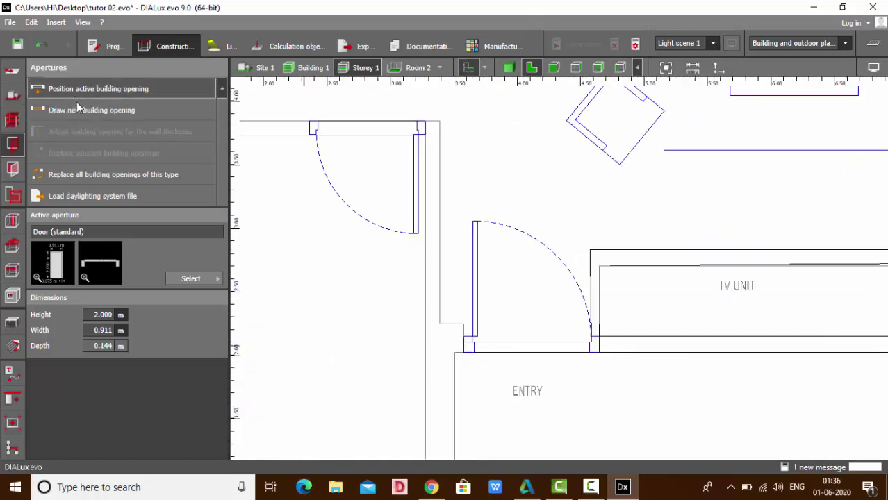
pyautogui.scroll(2, 473, 356)
pyautogui.click(461, 349)
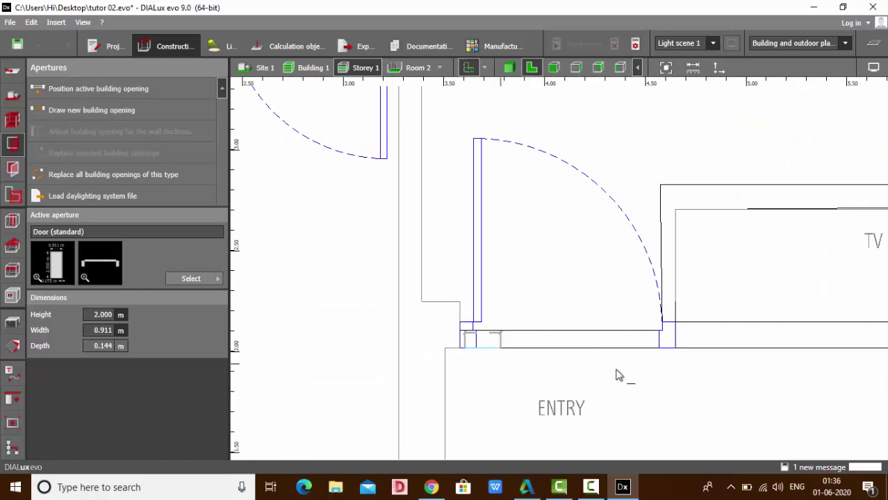
pyautogui.click(666, 376)
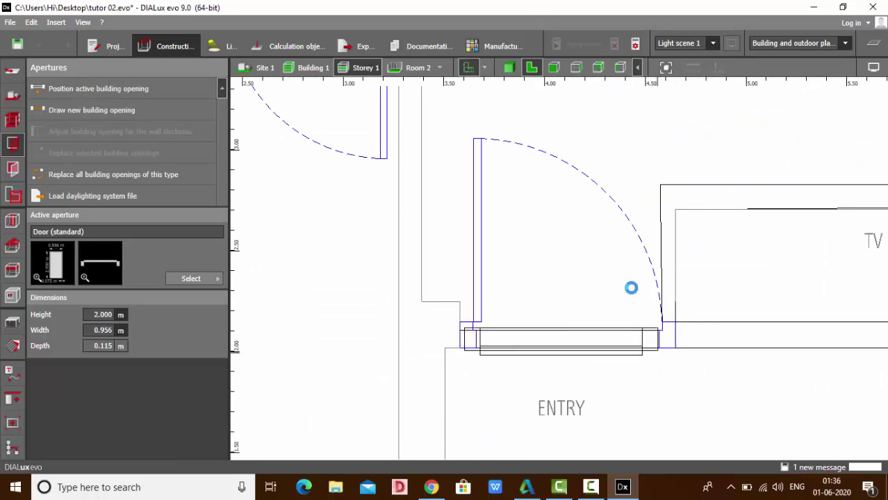
# Step: Draw a new door opening about 0.898 m wide across the doorway in the upper wall of the room beside the entry
pyautogui.scroll(-5, 629, 279)
pyautogui.scroll(6, 490, 155)
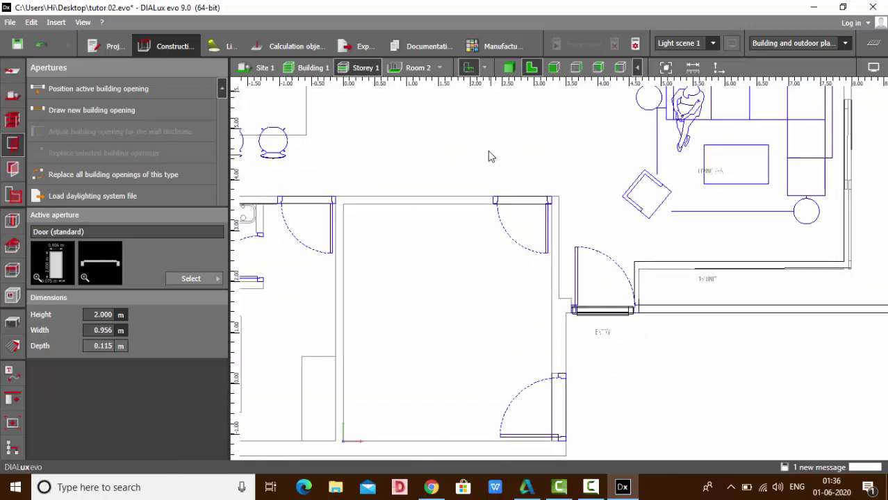
pyautogui.click(126, 111)
pyautogui.scroll(2, 640, 299)
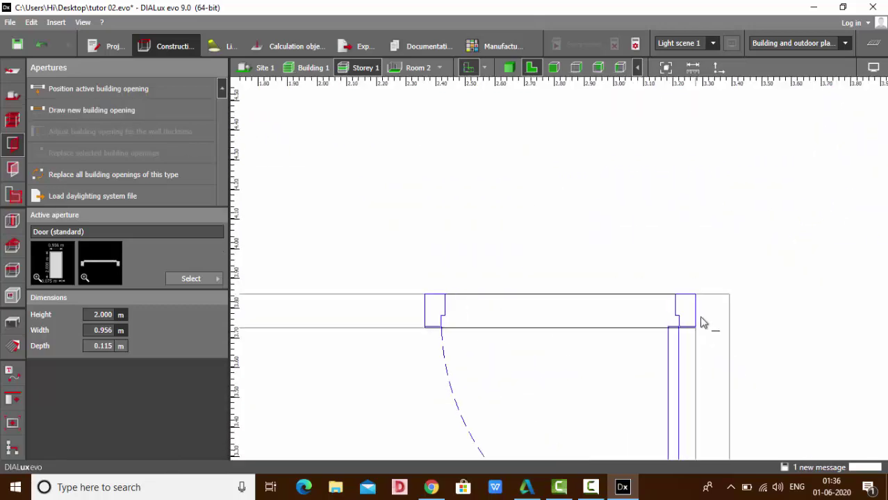
pyautogui.click(695, 298)
pyautogui.click(426, 300)
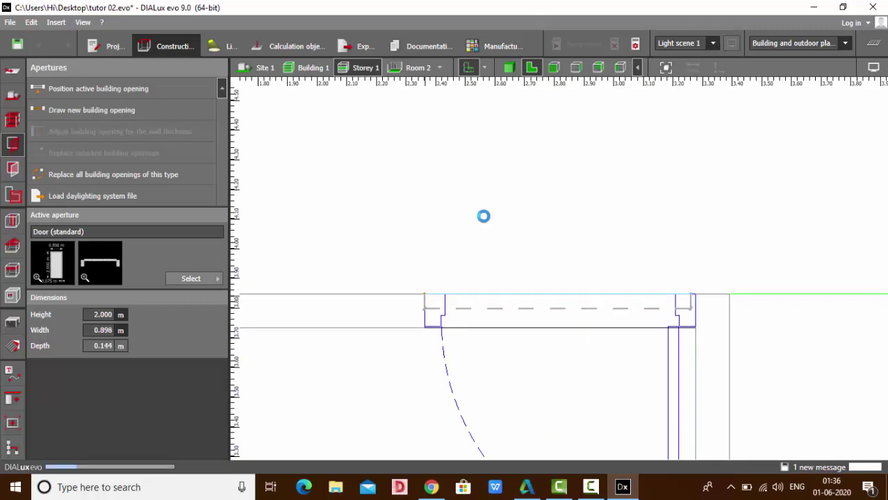
# Step: Draw a door opening about 1.004 m wide across the outer-wall doorway of the room beside the entry, and inspect the doors in 3D
pyautogui.scroll(-6, 480, 214)
pyautogui.scroll(4, 463, 273)
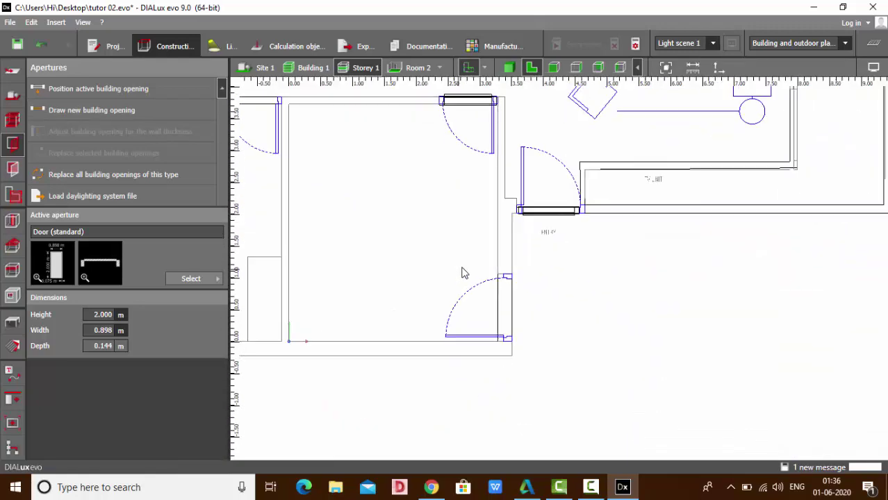
pyautogui.scroll(2, 462, 268)
pyautogui.moveTo(577, 194); pyautogui.dragTo(657, 166, button='right')
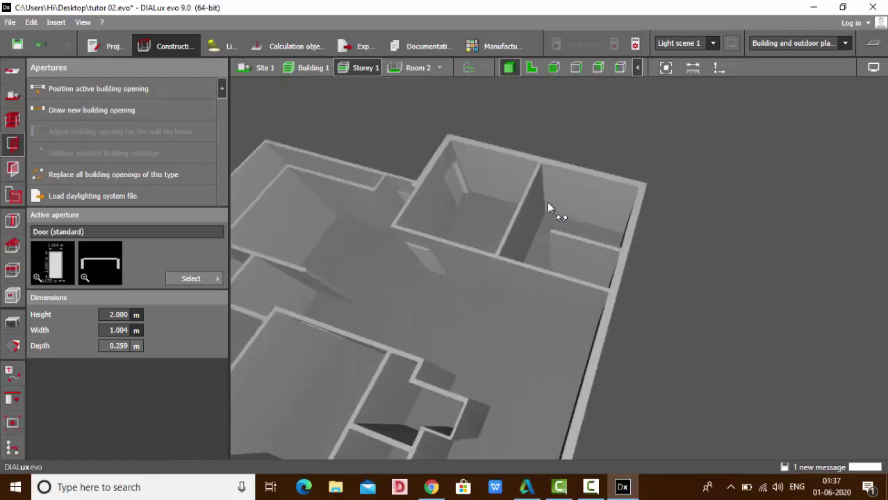
# Step: Rotate the 0.956 m entry door half a turn in the floor plan so it faces the opposite side of the wall
pyautogui.scroll(-5, 658, 167)
pyautogui.moveTo(543, 283); pyautogui.dragTo(576, 195, button='right')
pyautogui.scroll(3, 576, 195)
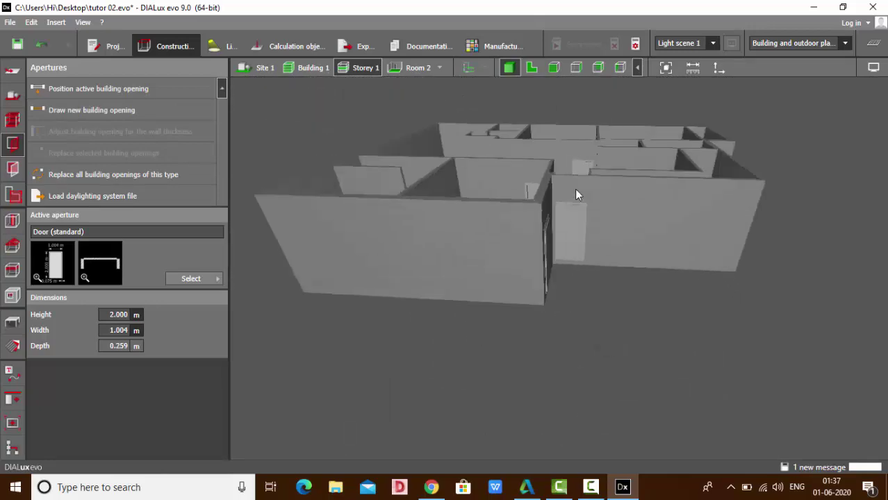
pyautogui.moveTo(575, 189); pyautogui.dragTo(528, 234)
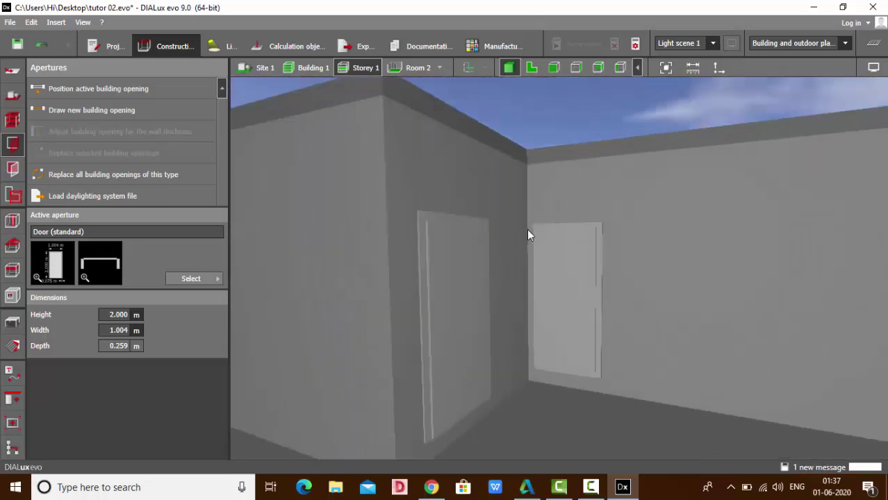
pyautogui.click(532, 67)
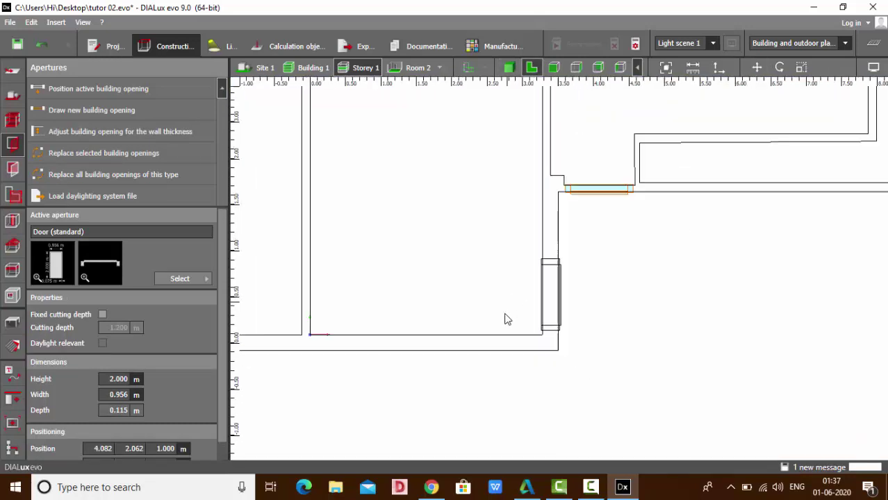
pyautogui.click(781, 69)
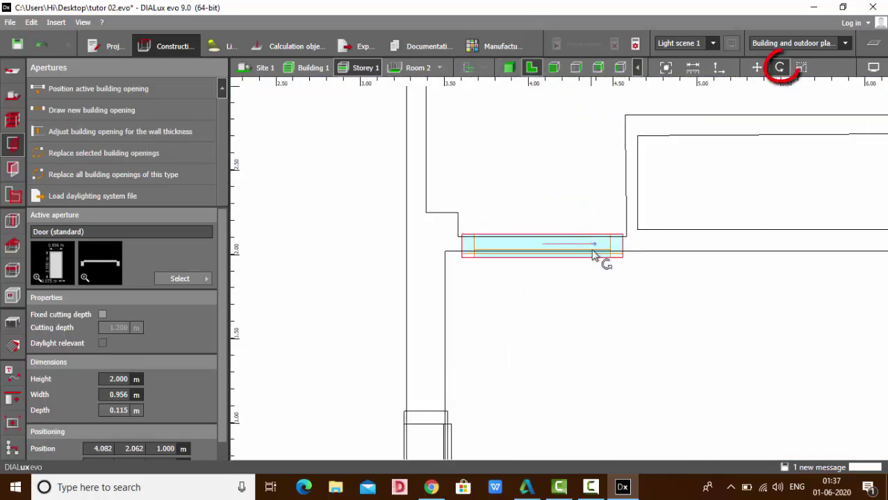
pyautogui.moveTo(593, 242); pyautogui.dragTo(504, 247)
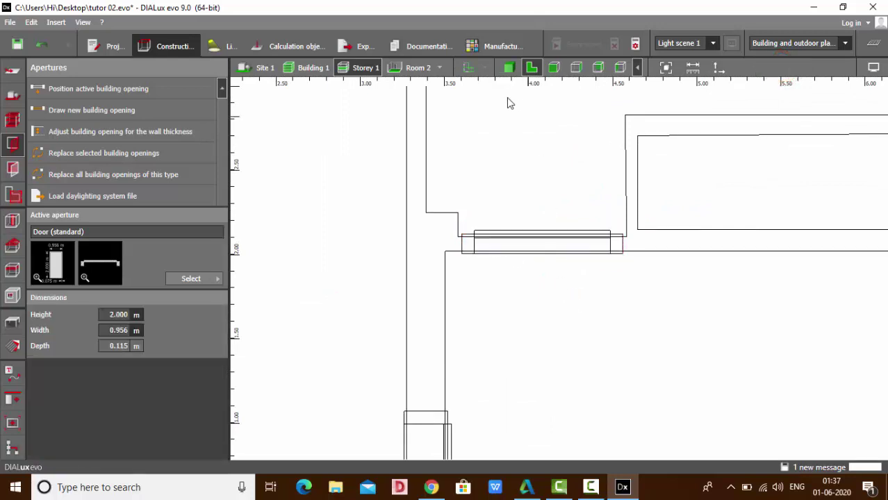
# Step: Inspect the rotated entry door and the apartment's other doors in the 3D view
pyautogui.click(508, 68)
pyautogui.moveTo(589, 217)
pyautogui.mouseDown(button='right')
pyautogui.moveTo(609, 218)
pyautogui.moveTo(593, 274)
pyautogui.moveTo(589, 213)
pyautogui.mouseUp(button='right')
pyautogui.scroll(-3, 582, 254)
pyautogui.moveTo(559, 273); pyautogui.dragTo(532, 160, button='right')
pyautogui.scroll(1, 630, 267)
pyautogui.scroll(-4, 542, 248)
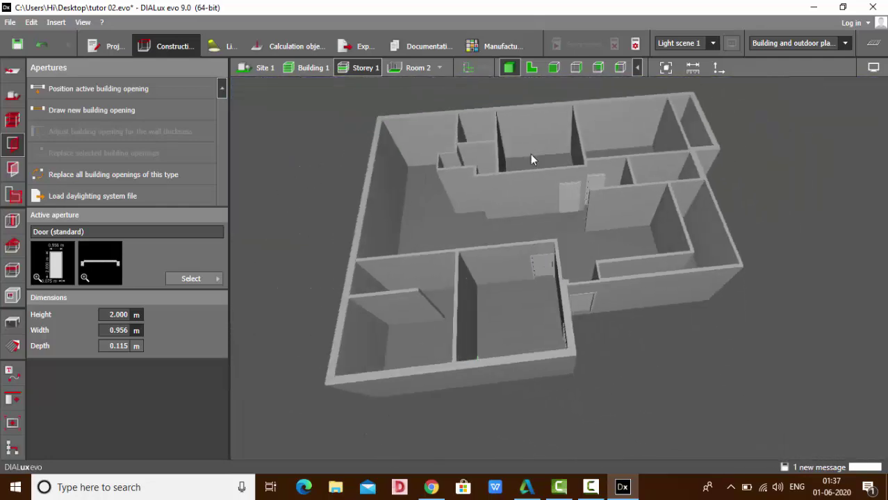
# Step: Return to the floor plan of the whole storey and show the imported plan drawing over the walls
pyautogui.click(530, 68)
pyautogui.scroll(-8, 395, 222)
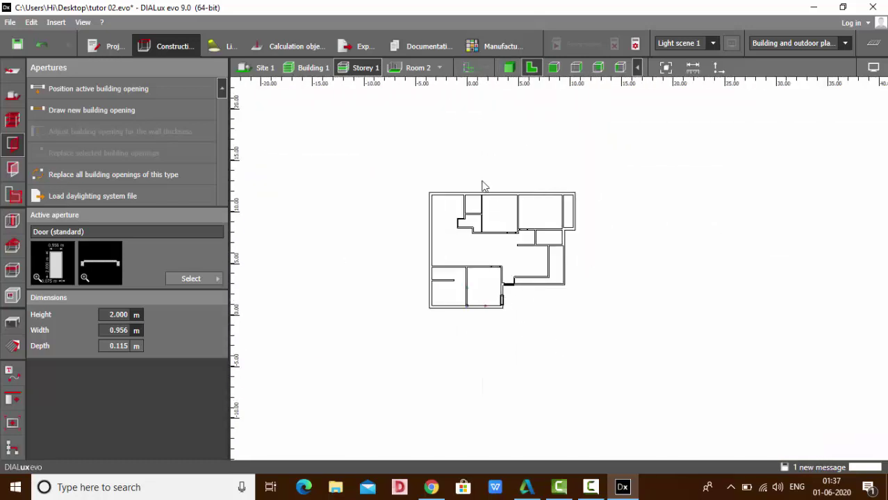
pyautogui.scroll(2, 485, 186)
pyautogui.scroll(1, 492, 317)
pyautogui.scroll(-2, 532, 170)
pyautogui.scroll(3, 516, 267)
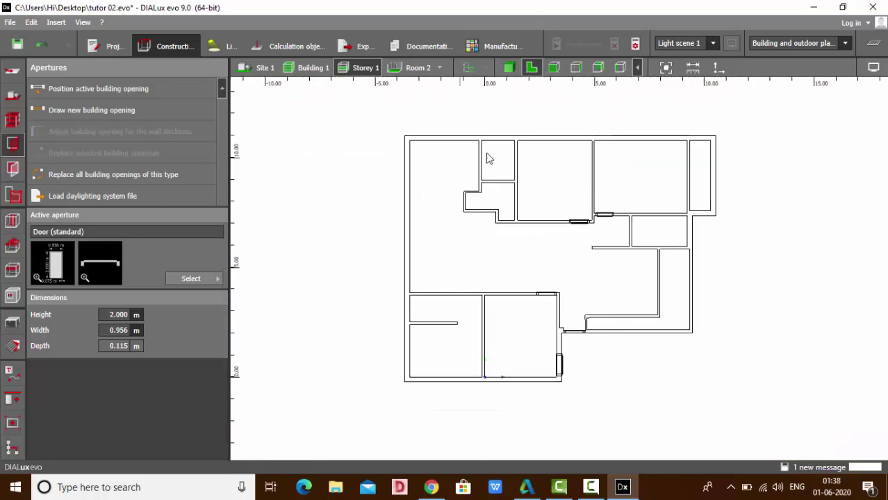
pyautogui.click(490, 264)
pyautogui.click(470, 72)
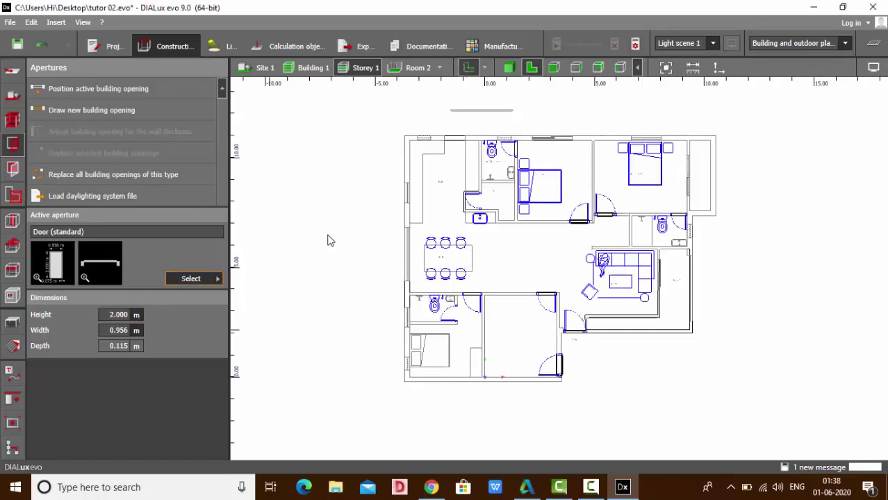
# Step: Choose the 1.500 m wide Rectangular window with mullion from the aperture catalog as the active aperture
pyautogui.scroll(5, 477, 90)
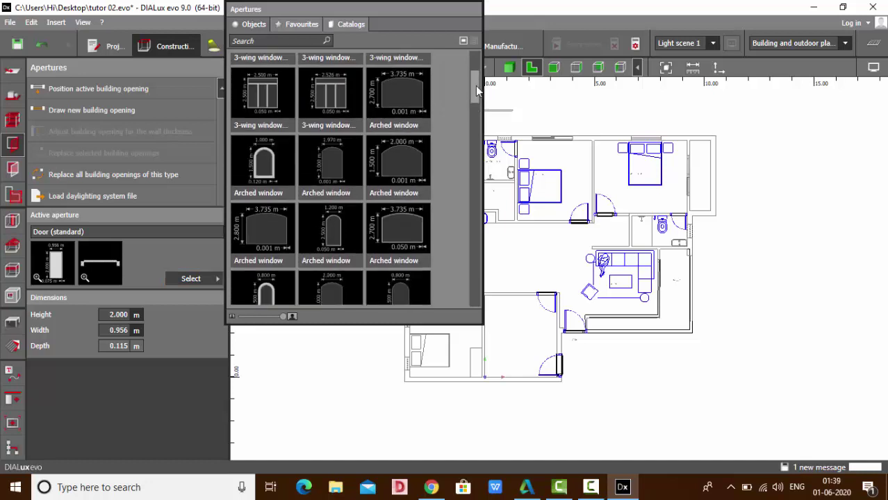
pyautogui.scroll(5, 477, 90)
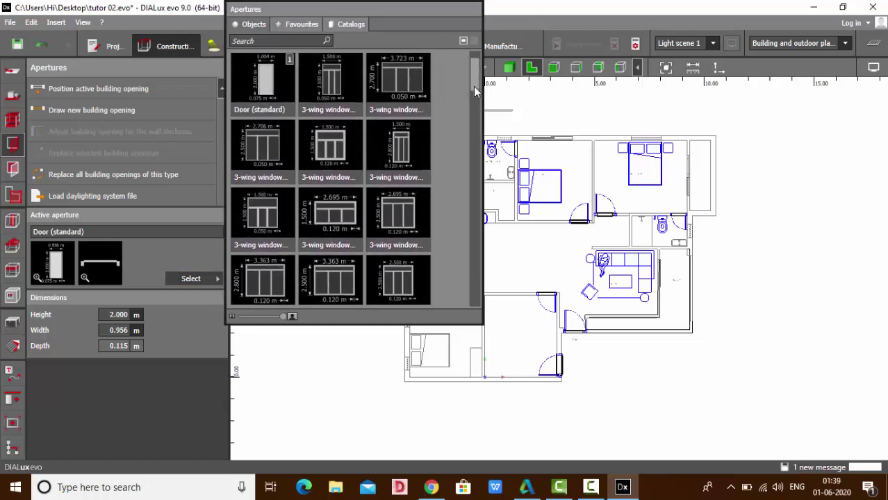
pyautogui.scroll(3, 476, 90)
pyautogui.click(263, 145)
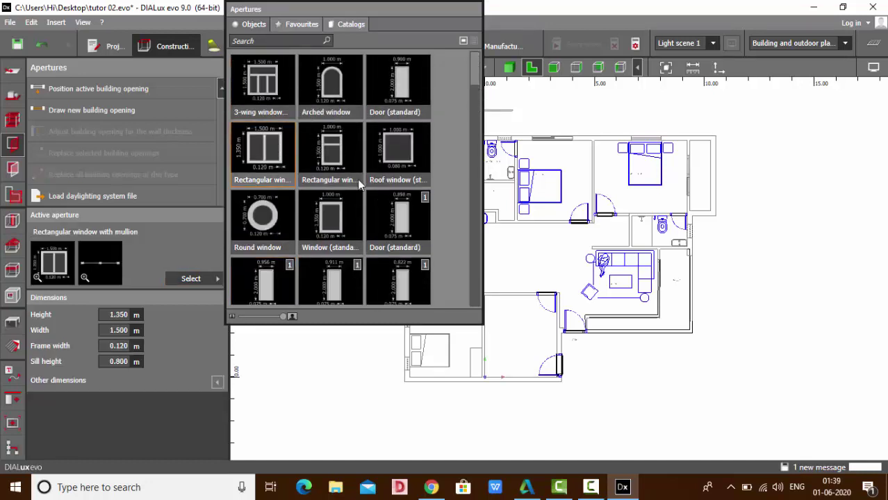
# Step: Draw a new window opening about 1.834 m wide over the window in the outer wall of the bedroom beside the attached toilet
pyautogui.scroll(8, 575, 134)
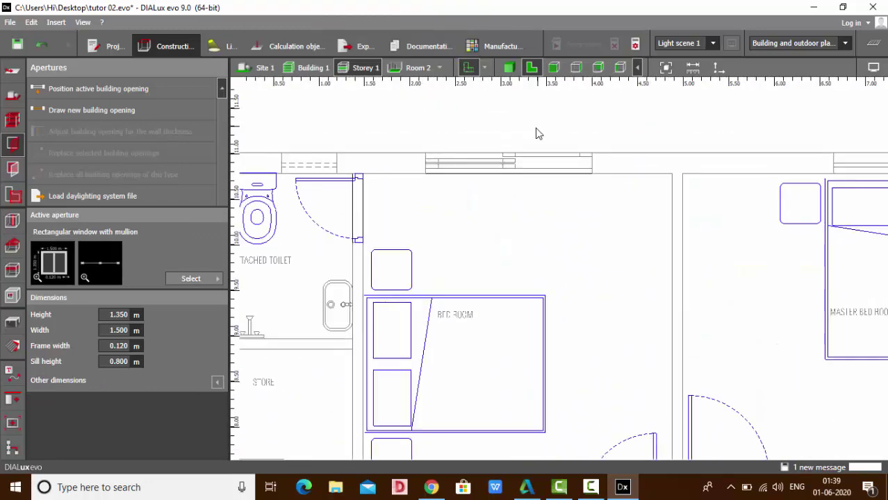
pyautogui.scroll(-4, 501, 163)
pyautogui.scroll(3, 476, 196)
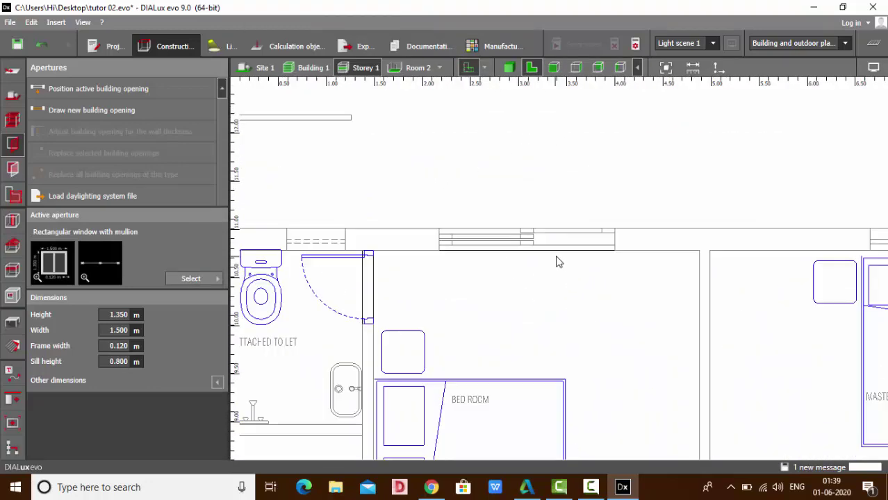
pyautogui.scroll(-3, 506, 175)
pyautogui.scroll(3, 447, 160)
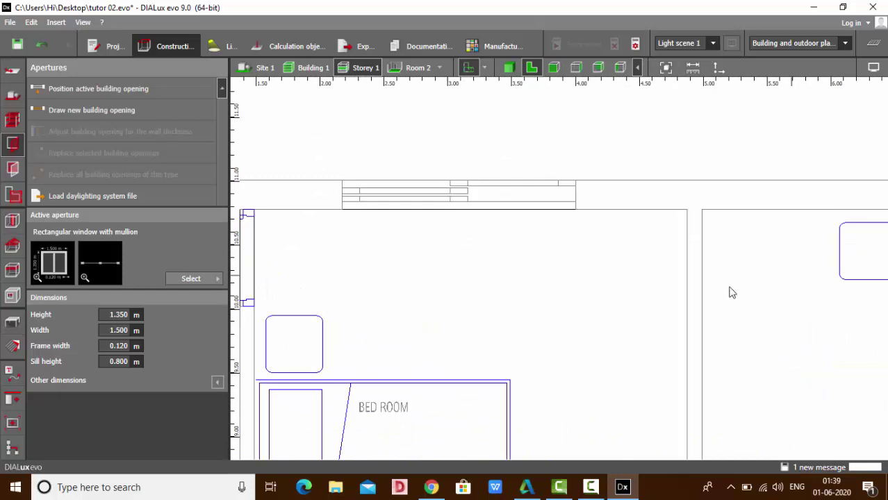
pyautogui.scroll(4, 575, 200)
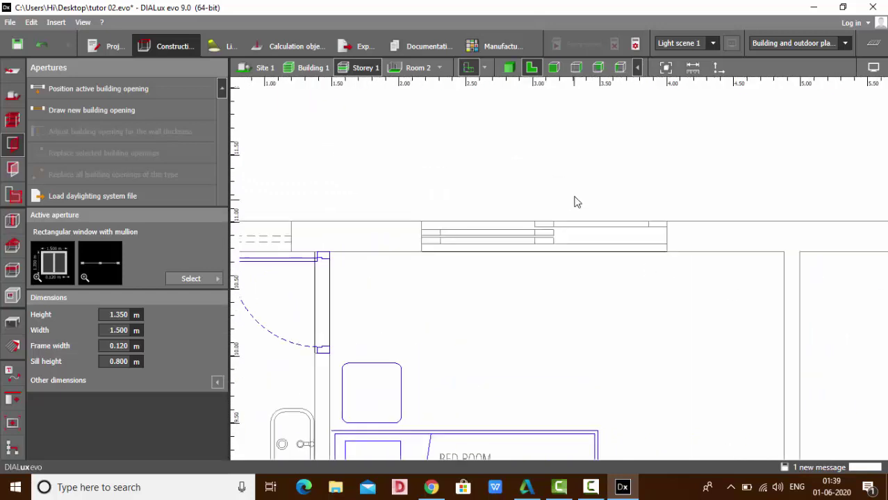
pyautogui.click(122, 111)
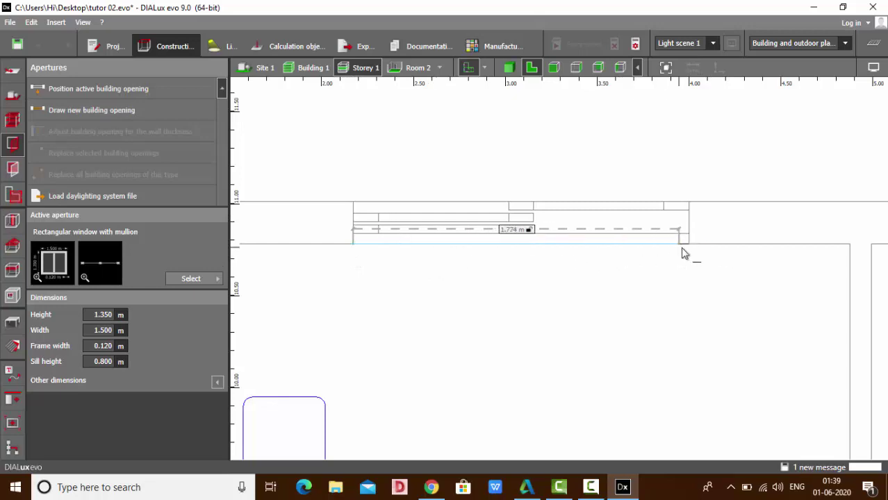
pyautogui.click(655, 301)
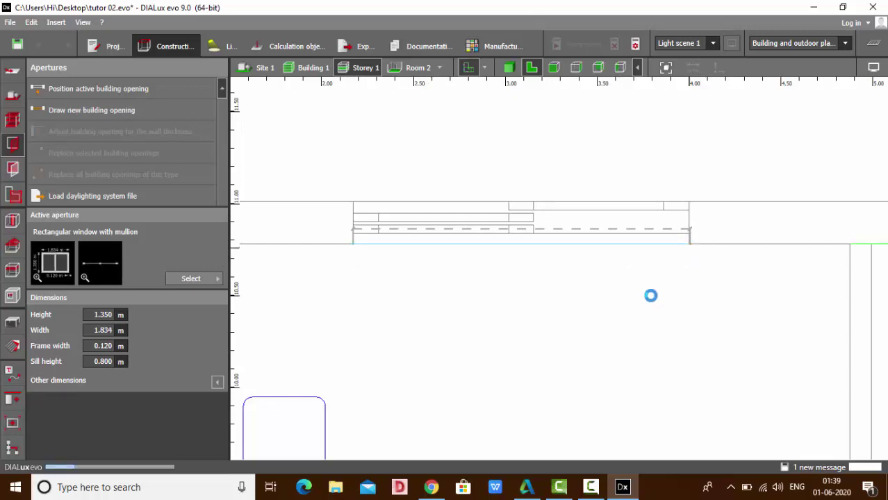
# Step: Examine the new bedroom window in the 3D view, including from inside the room
pyautogui.click(509, 68)
pyautogui.scroll(3, 531, 155)
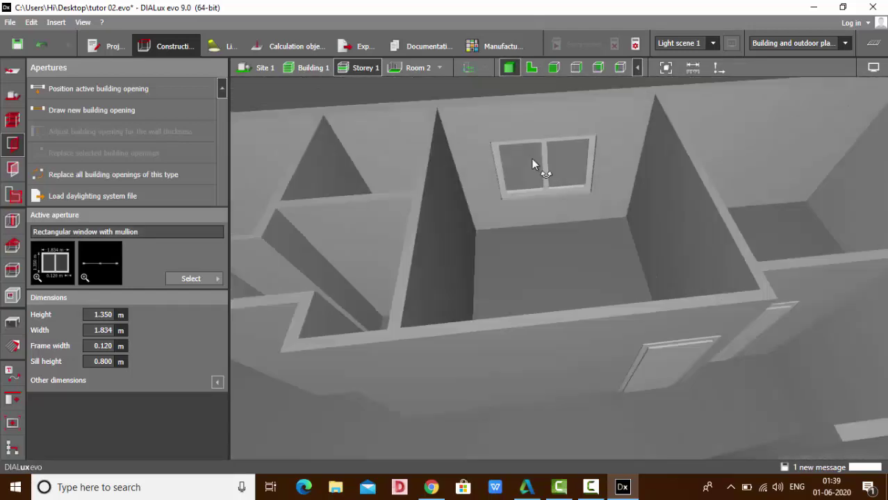
pyautogui.moveTo(531, 158); pyautogui.dragTo(544, 125, button='right')
pyautogui.scroll(-4, 543, 128)
pyautogui.scroll(4, 504, 230)
pyautogui.scroll(-8, 504, 235)
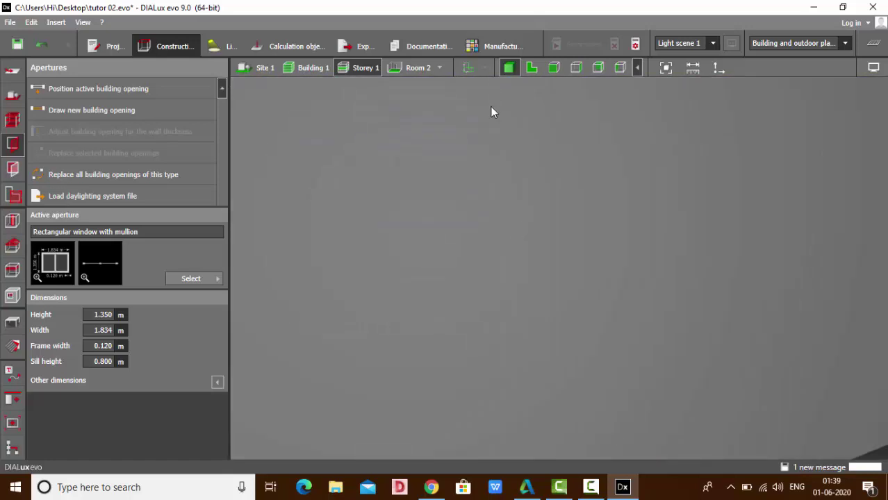
pyautogui.scroll(-2, 427, 247)
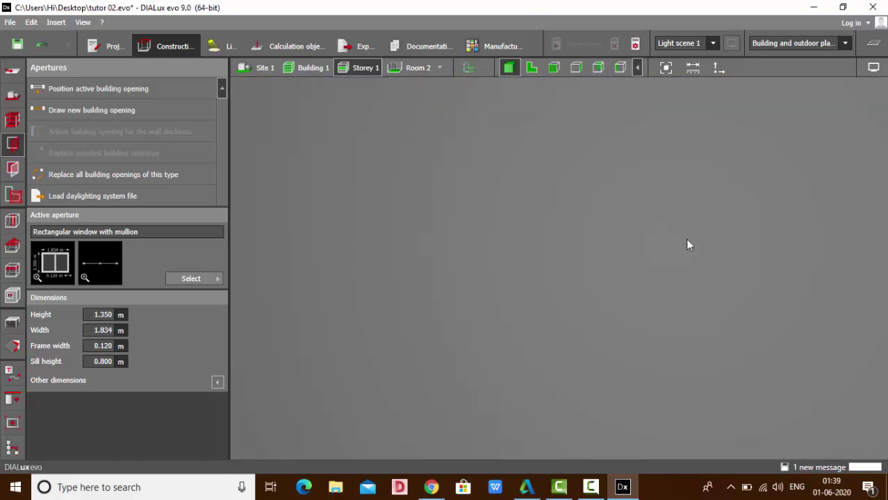
pyautogui.scroll(2, 785, 250)
pyautogui.moveTo(672, 273)
pyautogui.mouseDown(button='right')
pyautogui.moveTo(698, 274)
pyautogui.moveTo(675, 256)
pyautogui.mouseUp(button='right')
pyautogui.moveTo(677, 260); pyautogui.dragTo(632, 216)
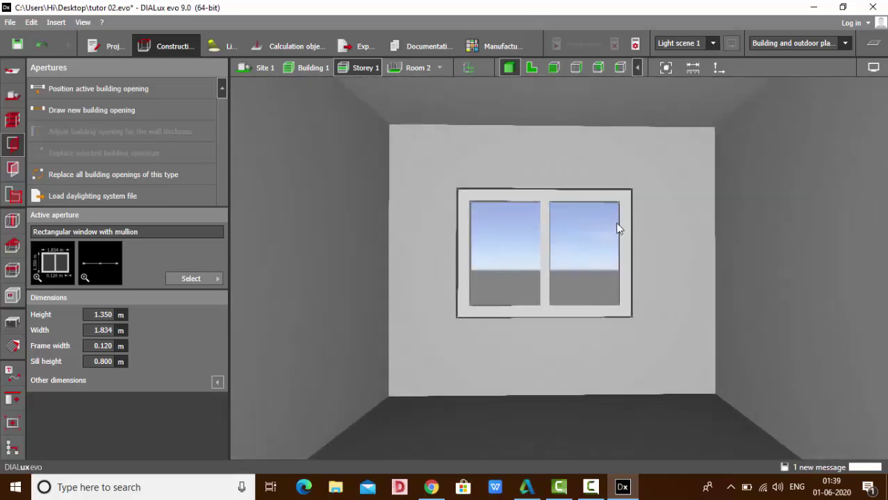
# Step: Set the bedroom window's frame width to 0.050 m and view it from inside the room
pyautogui.click(537, 240)
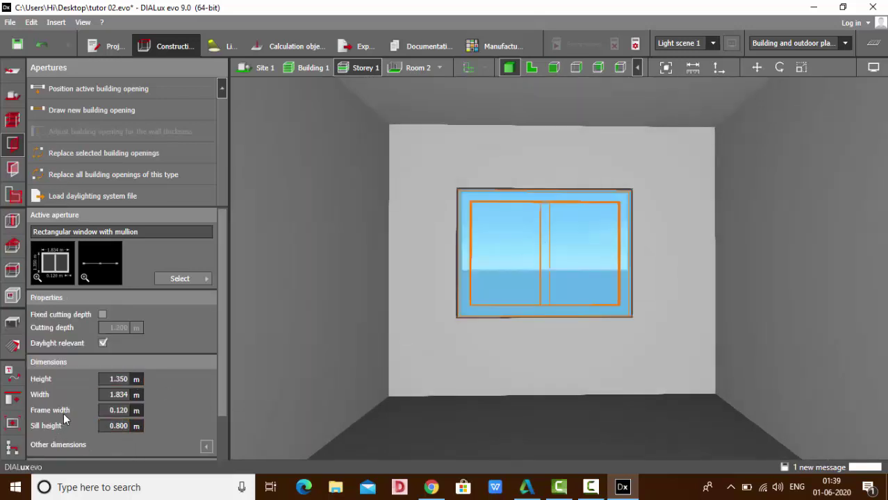
pyautogui.click(113, 411)
pyautogui.press('Return')
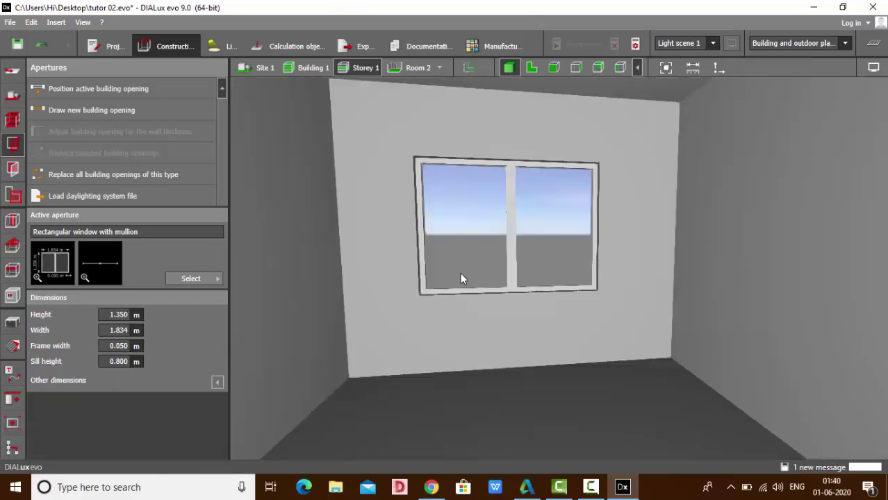
pyautogui.moveTo(501, 295); pyautogui.dragTo(493, 299, button='right')
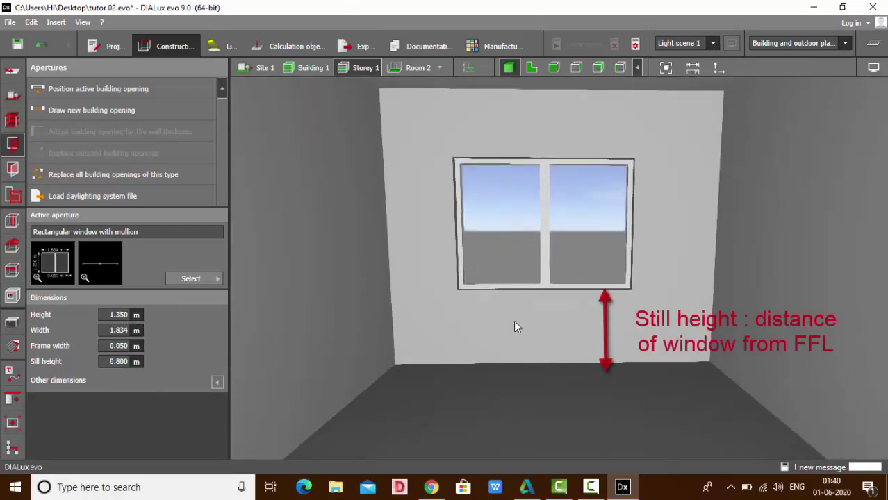
# Step: Try sill heights of 0.1 m and 0.5 m on the bedroom window, and settle on 0.01 m
pyautogui.click(530, 217)
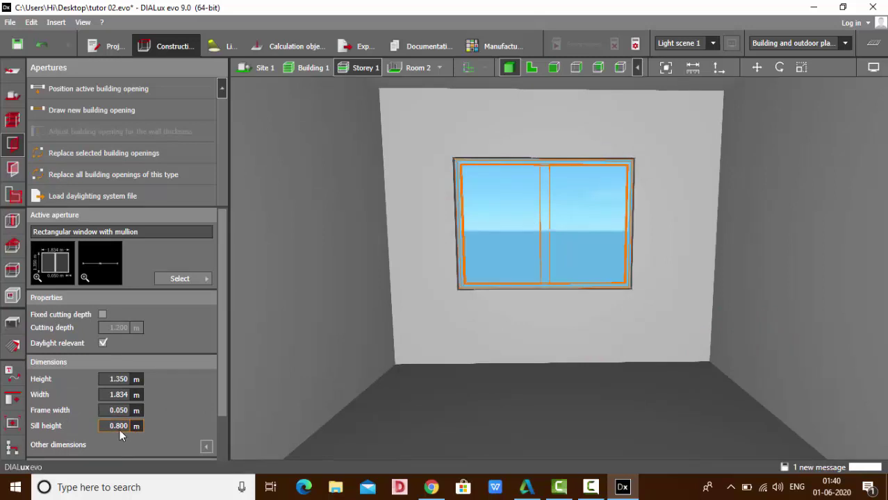
pyautogui.write('0.1')
pyautogui.press('Return')
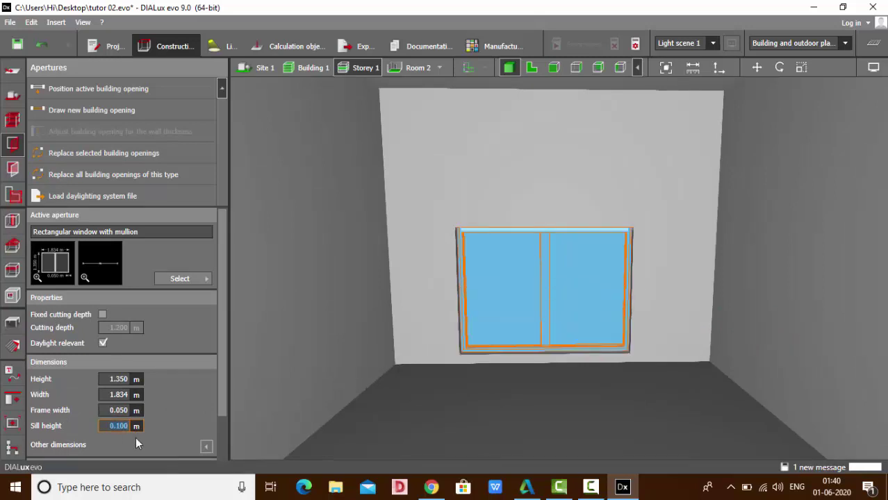
pyautogui.write('0.5')
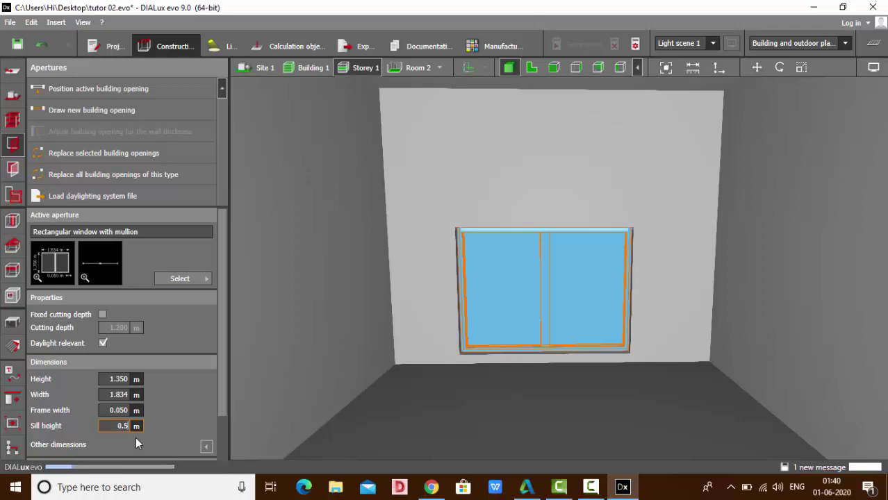
pyautogui.press('Return')
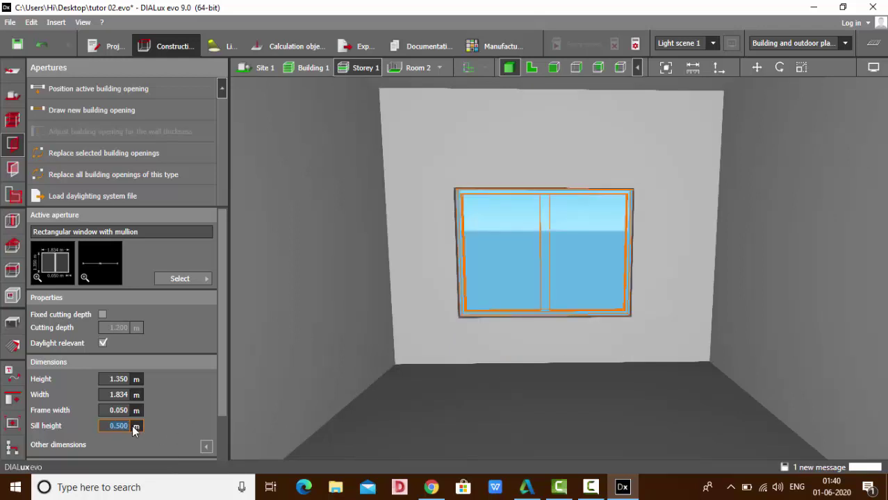
pyautogui.write('0.01')
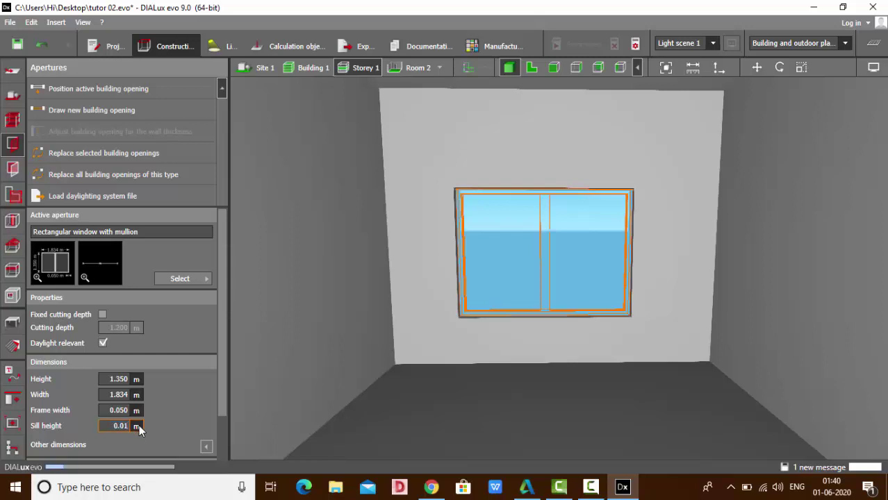
pyautogui.press('Return')
# Step: Set the bedroom window's height to 2.5 m and inspect it from inside the room
pyautogui.click(117, 396)
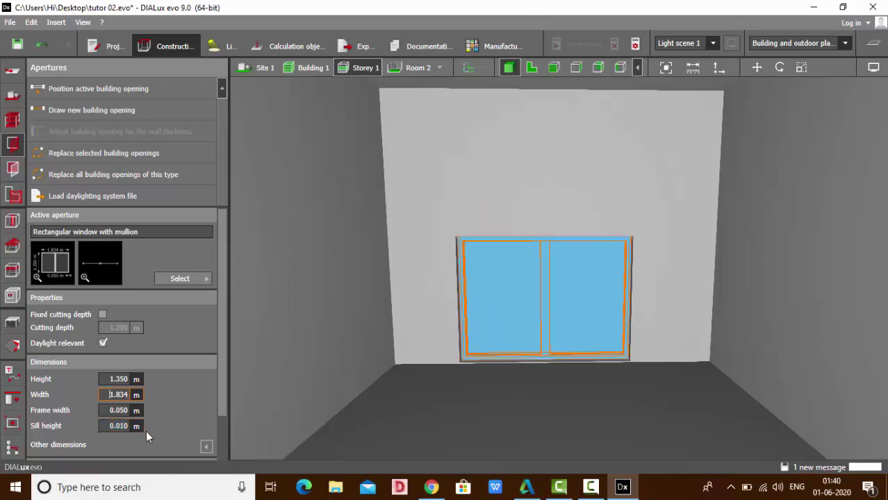
pyautogui.click(112, 379)
pyautogui.write('2.5')
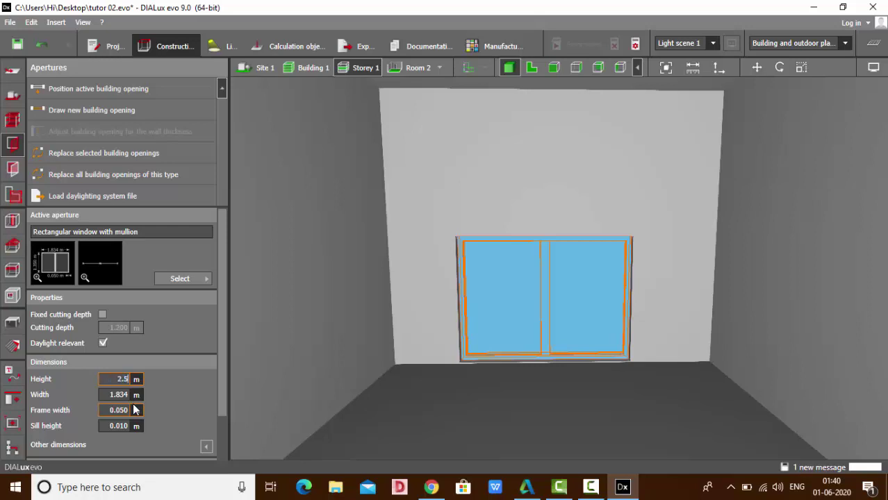
pyautogui.press('Return')
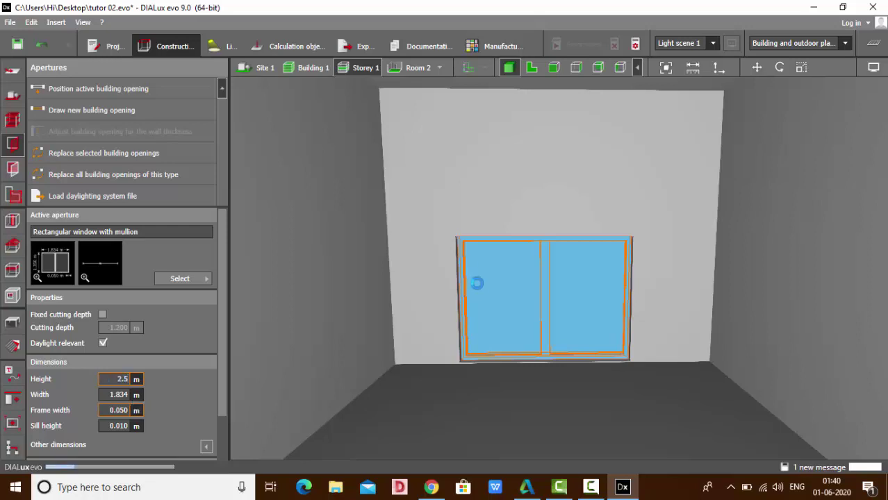
pyautogui.click(525, 385)
pyautogui.moveTo(550, 297); pyautogui.dragTo(579, 295, button='right')
pyautogui.moveTo(581, 299); pyautogui.dragTo(609, 305)
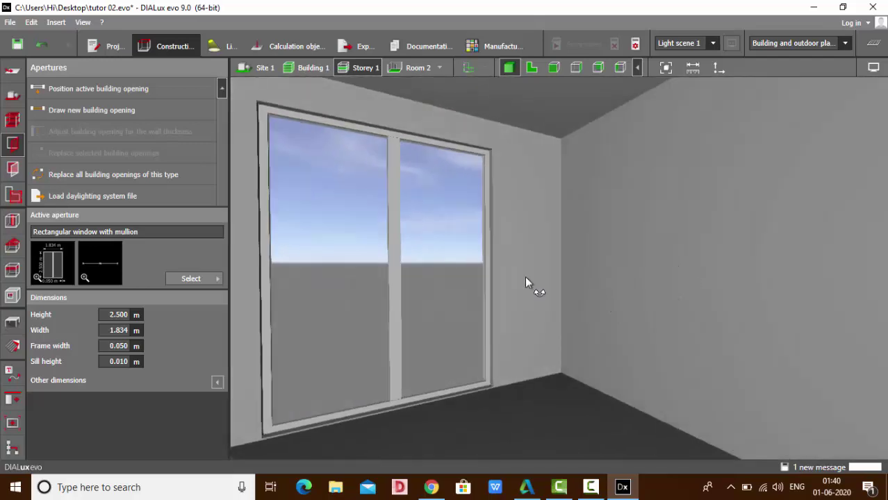
pyautogui.moveTo(525, 276); pyautogui.dragTo(476, 273, button='right')
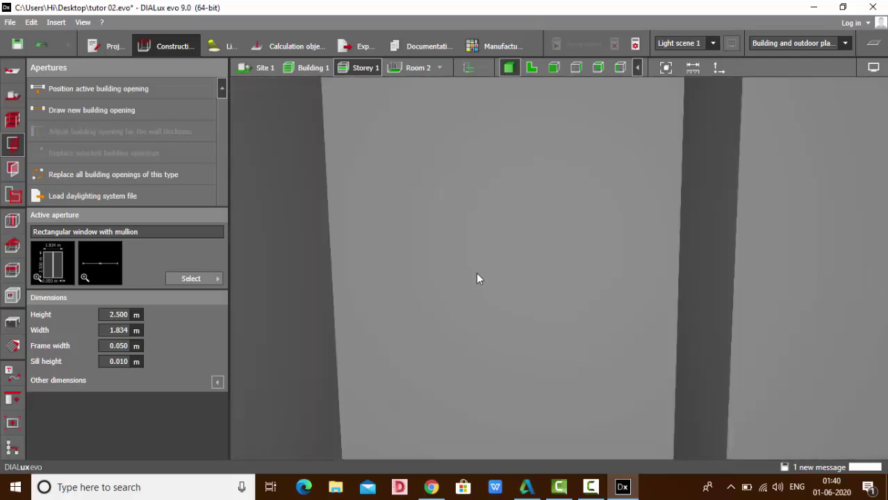
# Step: Examine the master bedroom's window and the adjoining bedroom's window from outside in the 3D view
pyautogui.moveTo(477, 279); pyautogui.dragTo(440, 333)
pyautogui.click(532, 68)
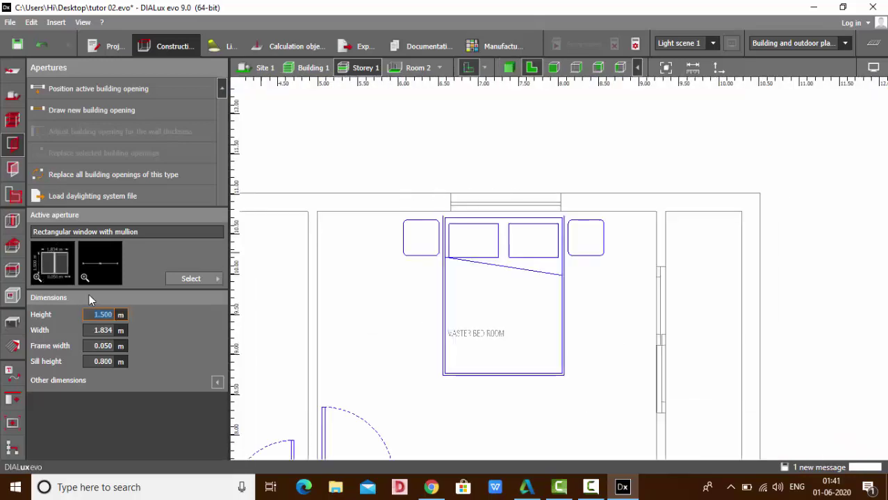
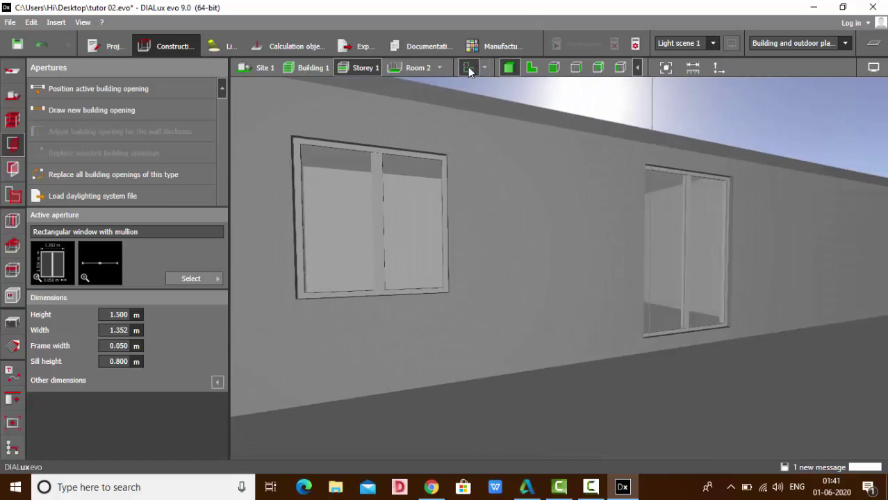
pyautogui.moveTo(612, 157); pyautogui.dragTo(562, 250, button='right')
pyautogui.moveTo(563, 256); pyautogui.dragTo(627, 288)
pyautogui.moveTo(473, 287); pyautogui.dragTo(539, 209)
# Step: Draw a rectangular window with mullion about 2.43 m wide in the wall between the living hall and the balcony, and view it in 3D
pyautogui.click(532, 67)
pyautogui.scroll(-10, 511, 318)
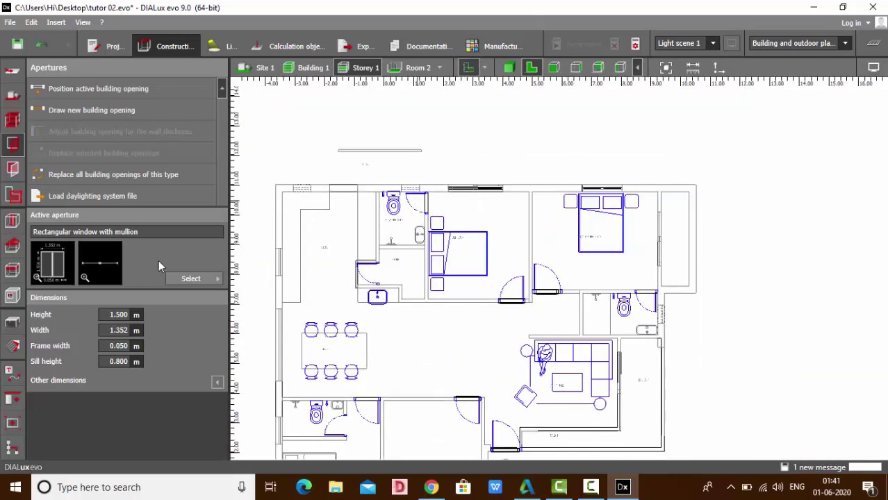
pyautogui.scroll(-3, 313, 183)
pyautogui.click(167, 235)
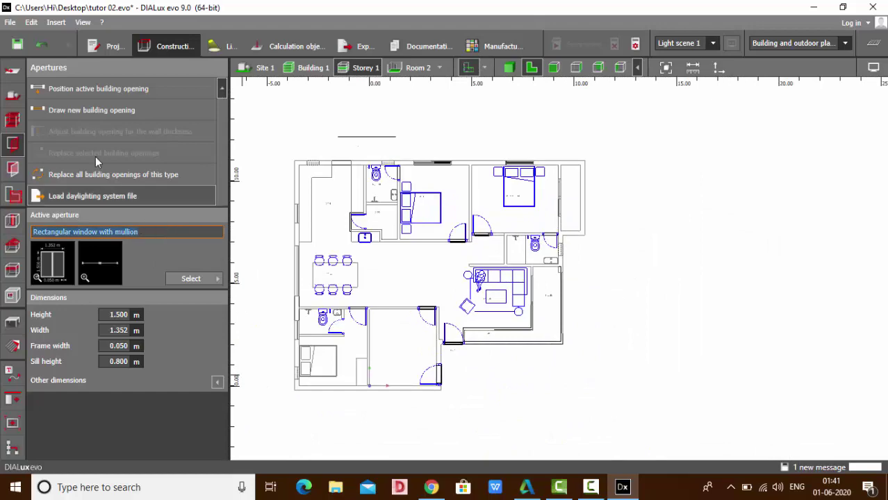
pyautogui.click(122, 111)
pyautogui.scroll(8, 536, 297)
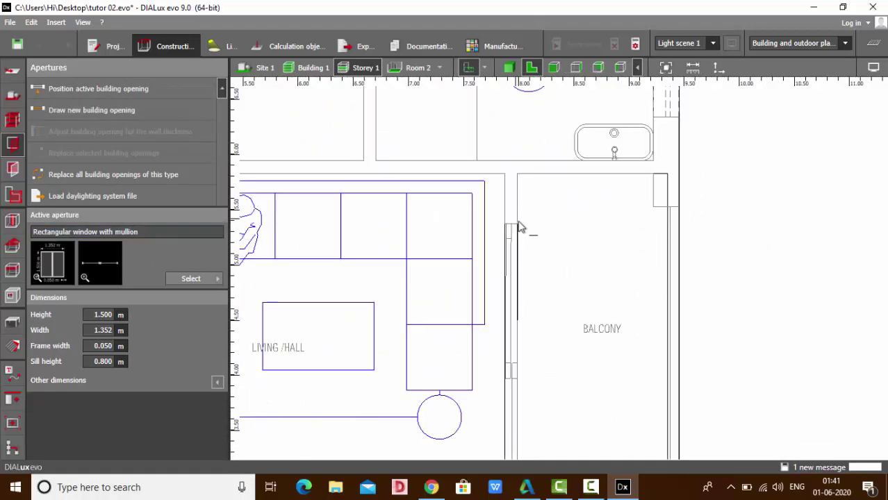
pyautogui.click(519, 231)
pyautogui.scroll(-2, 520, 232)
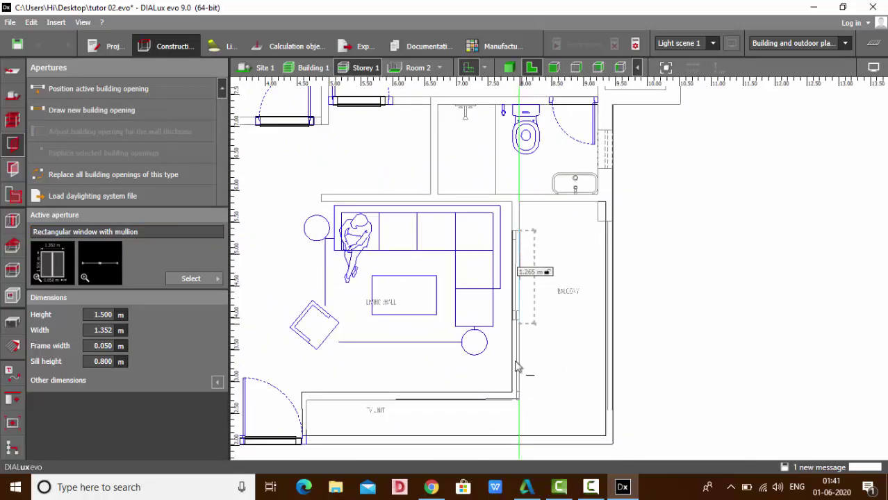
pyautogui.click(533, 393)
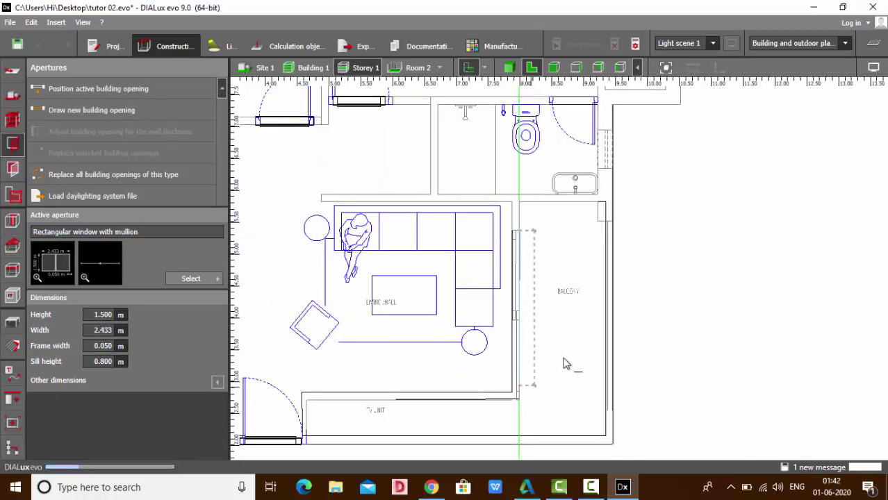
pyautogui.scroll(-3, 729, 332)
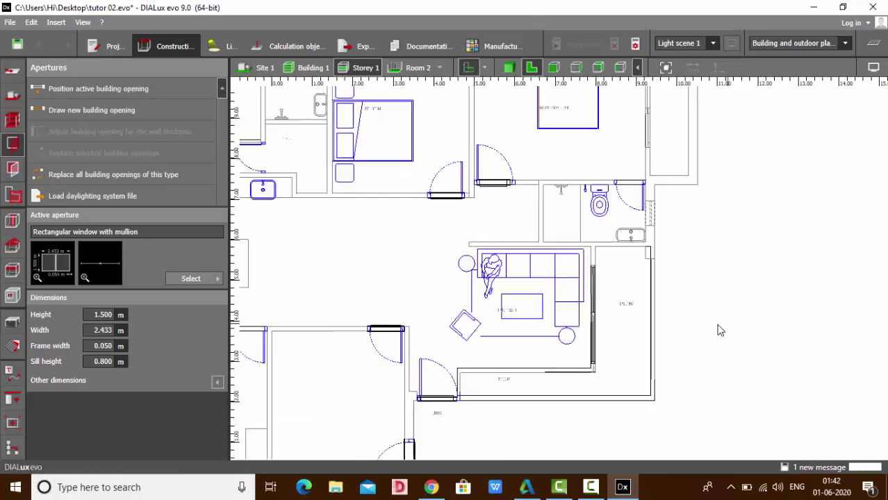
pyautogui.scroll(2, 386, 245)
pyautogui.click(510, 68)
# Step: Choose the rectangular window with transom and draw one about 0.91 m wide over the window symbol in the kitchen's outer side wall
pyautogui.click(533, 70)
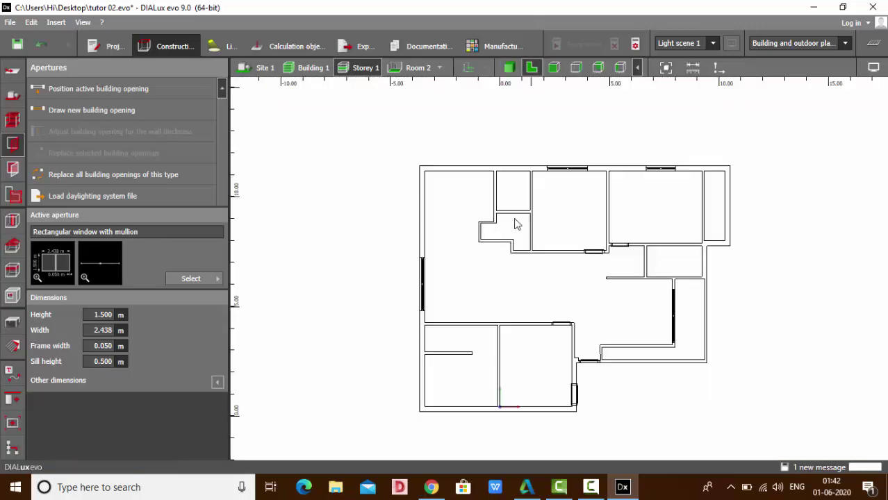
pyautogui.scroll(2, 510, 237)
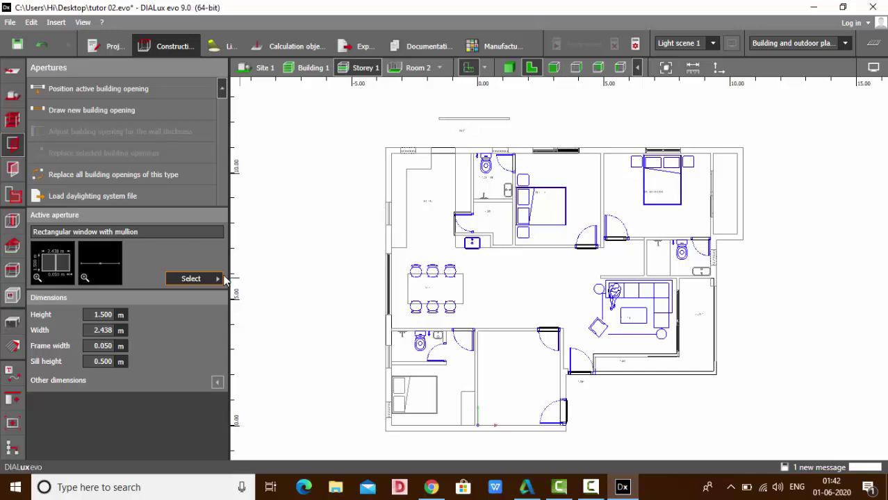
pyautogui.click(192, 278)
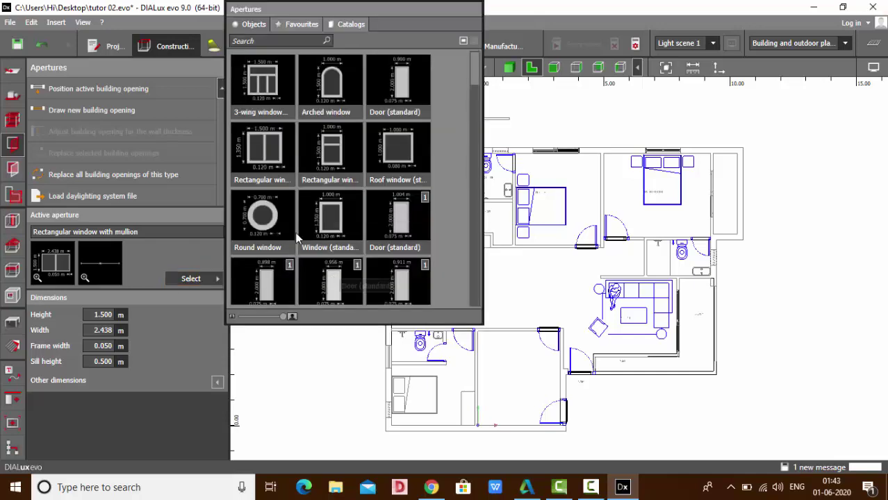
pyautogui.click(331, 151)
pyautogui.scroll(4, 383, 201)
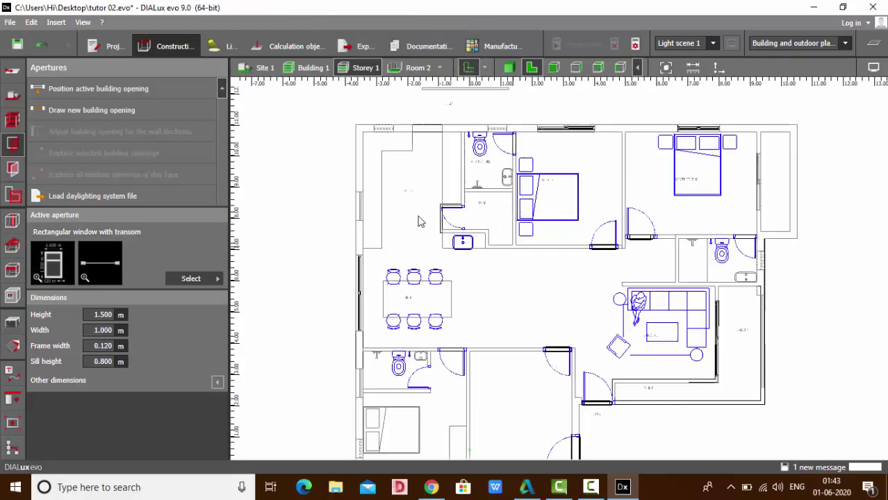
pyautogui.scroll(4, 327, 205)
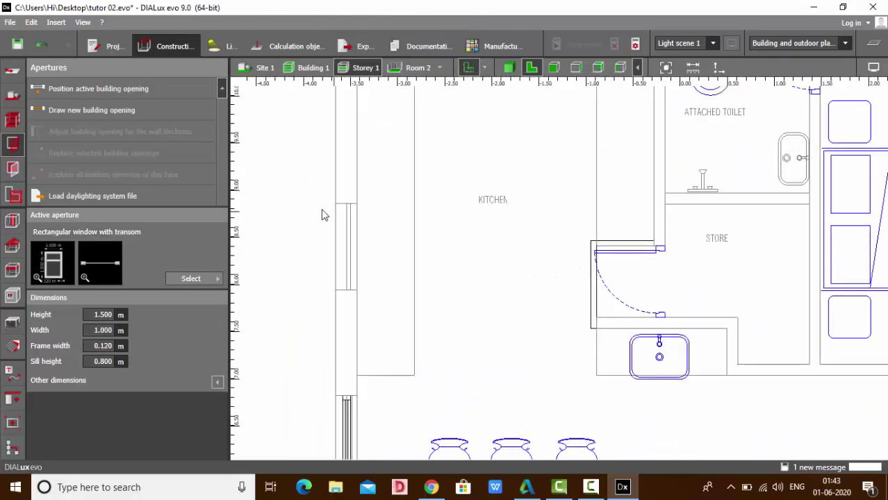
pyautogui.click(77, 117)
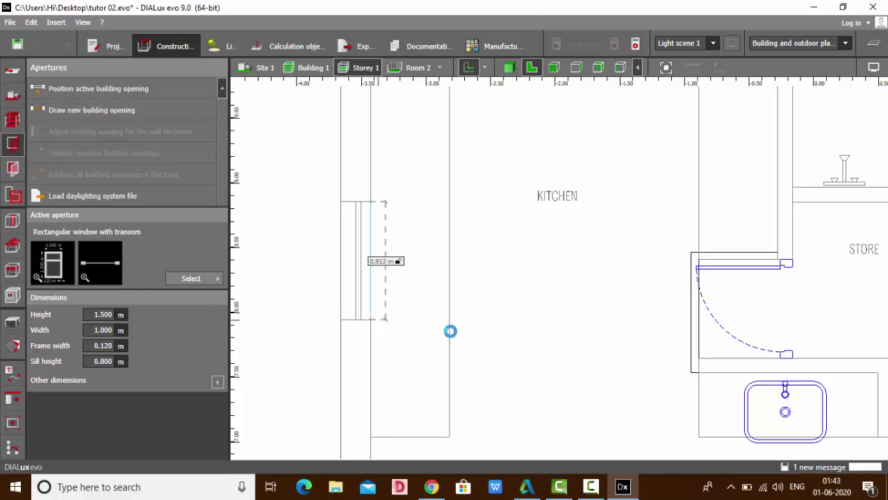
pyautogui.click(450, 331)
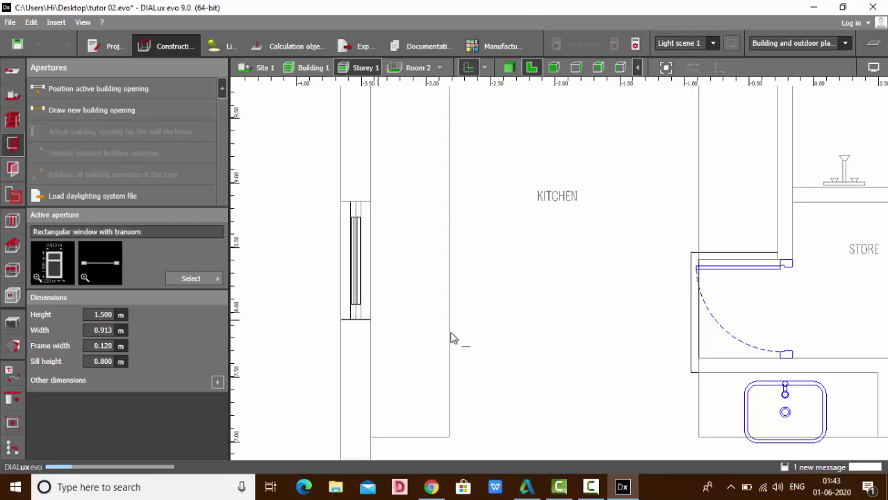
# Step: Draw a rectangular window with transom about 0.61 m wide over the window symbol in the kitchen wall facing the utility area
pyautogui.scroll(-5, 452, 334)
pyautogui.scroll(3, 448, 235)
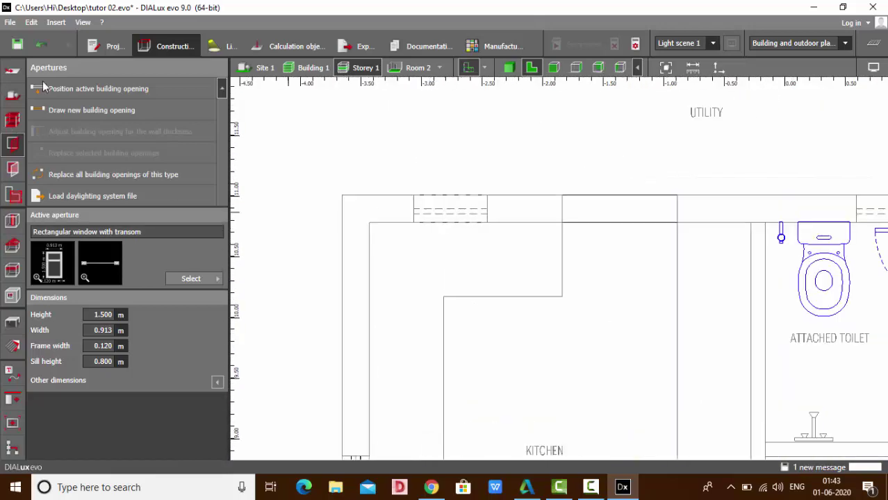
pyautogui.click(488, 227)
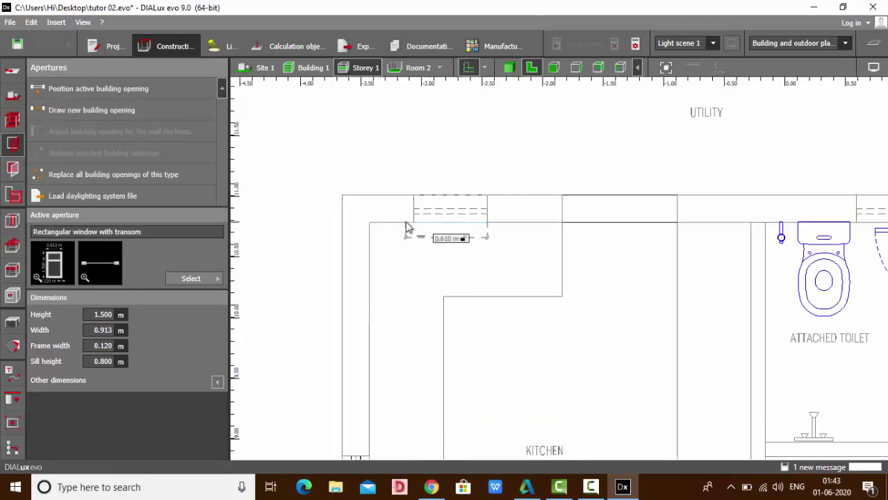
pyautogui.click(413, 140)
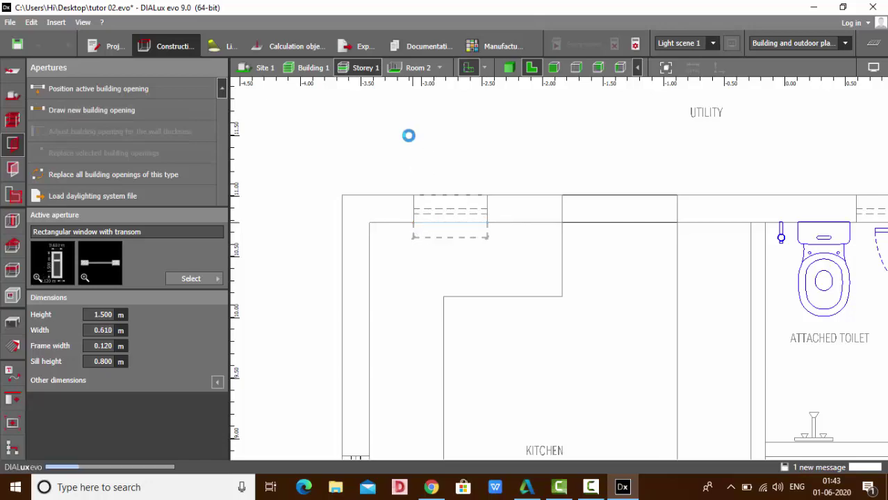
pyautogui.scroll(-6, 389, 128)
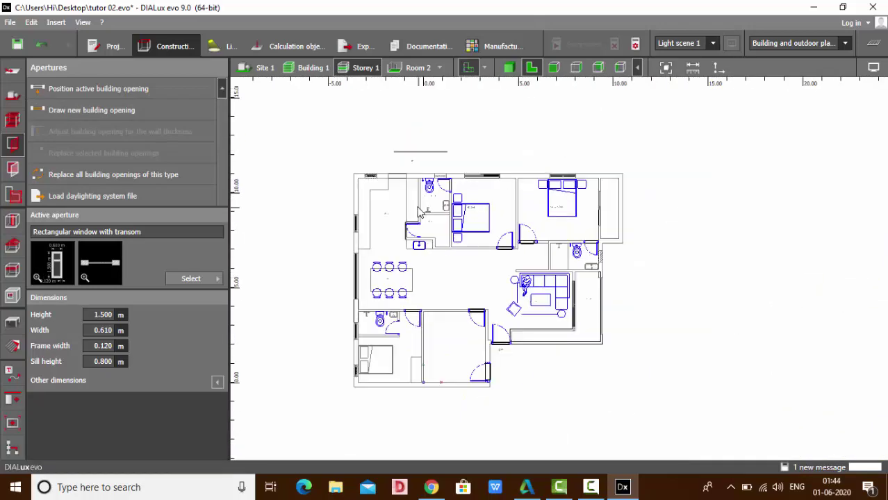
# Step: Inspect the storey's windows in the 3D view from outside and from above
pyautogui.click(484, 73)
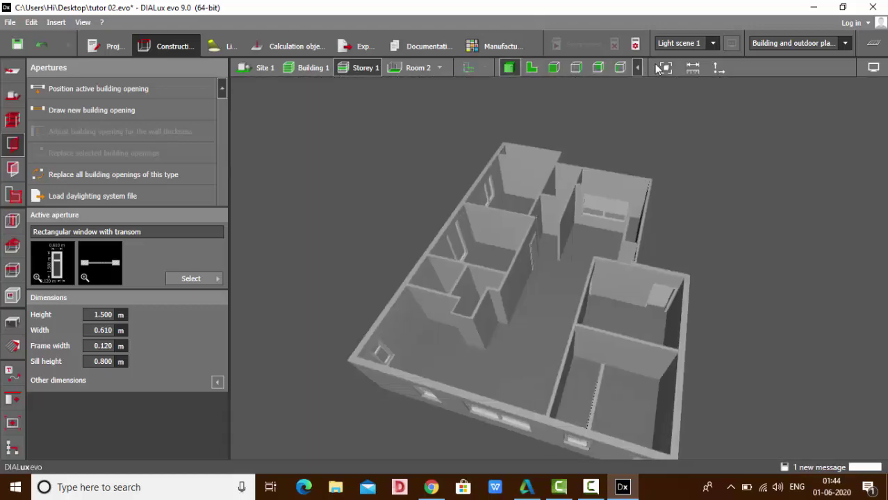
pyautogui.moveTo(652, 112); pyautogui.dragTo(694, 231, button='right')
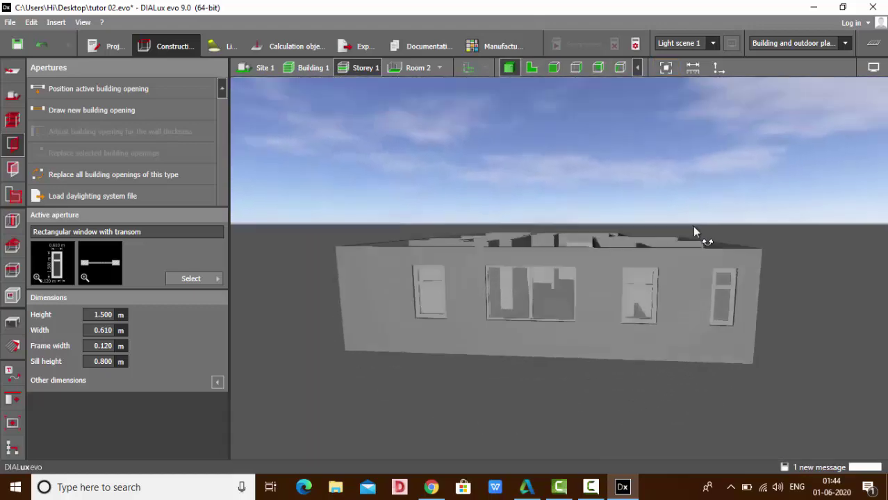
pyautogui.moveTo(695, 232); pyautogui.dragTo(581, 287, button='middle')
pyautogui.scroll(2, 622, 285)
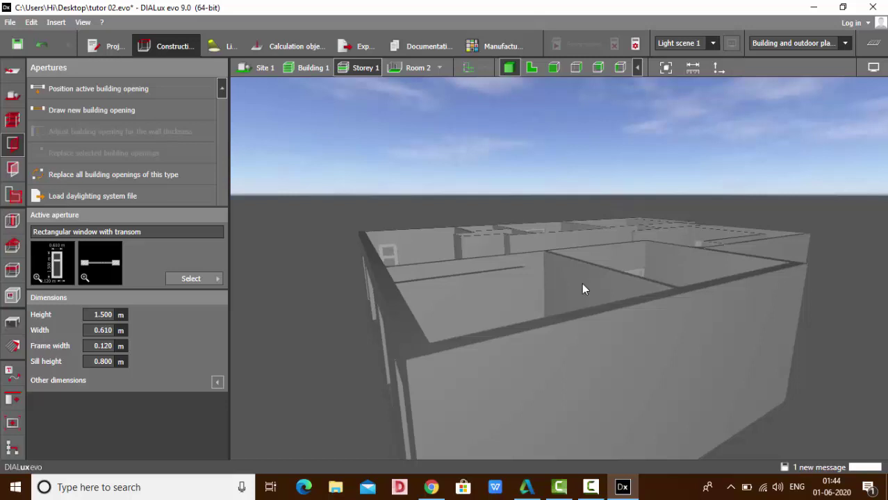
pyautogui.scroll(-2, 473, 233)
pyautogui.moveTo(473, 234); pyautogui.dragTo(511, 250, button='right')
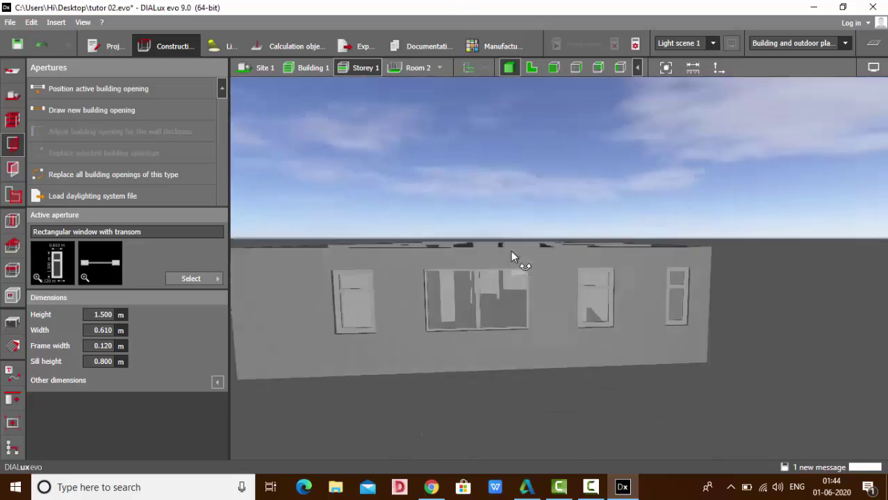
pyautogui.scroll(-4, 642, 258)
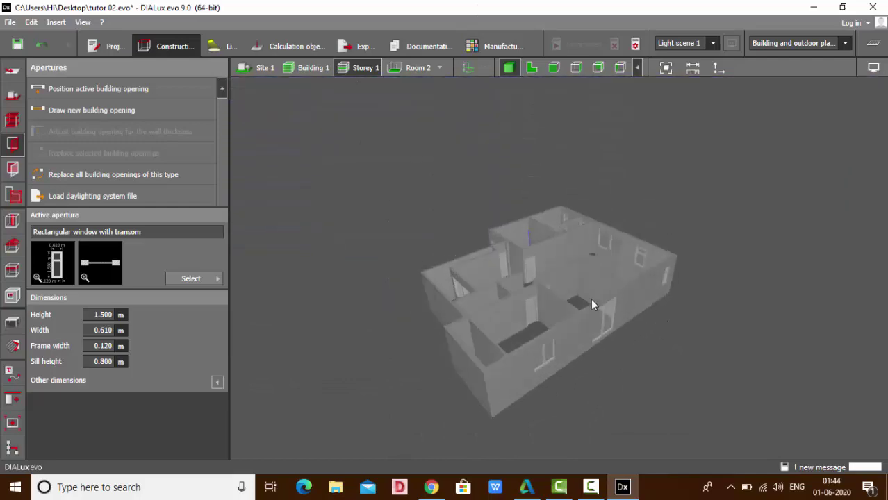